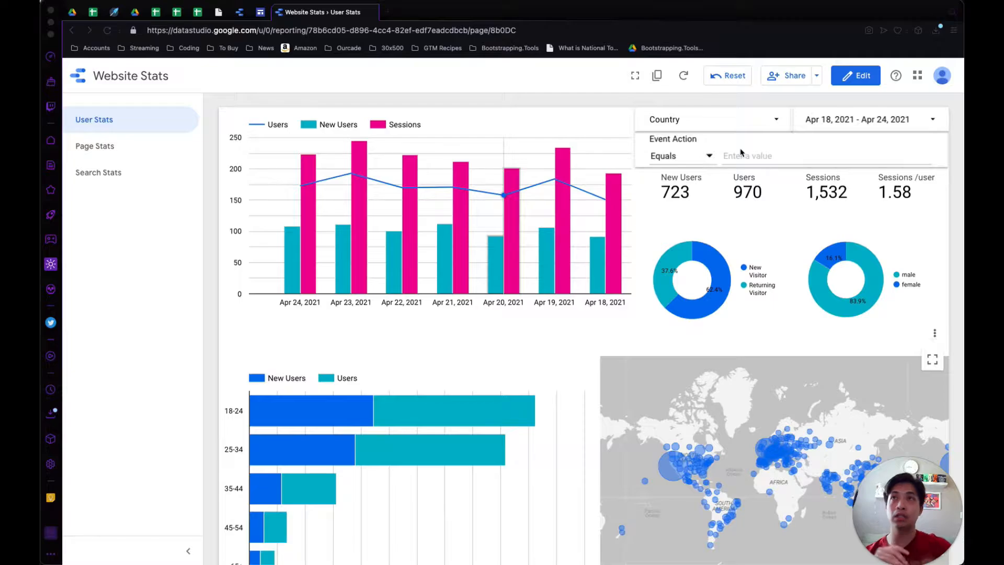
Look through the report's Page Stats, Search Stats and User Stats pages and its sharing options.
click(112, 144)
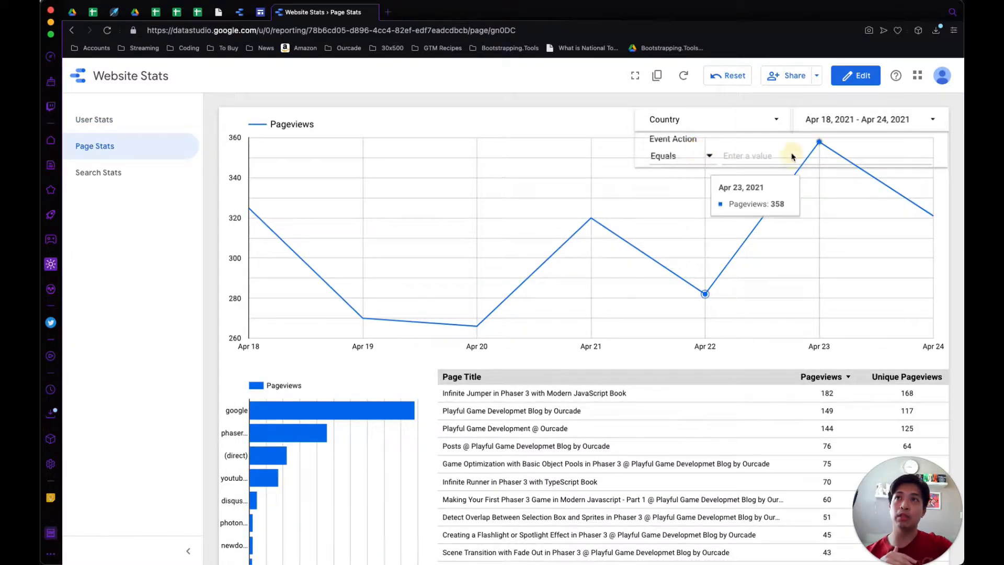
click(104, 175)
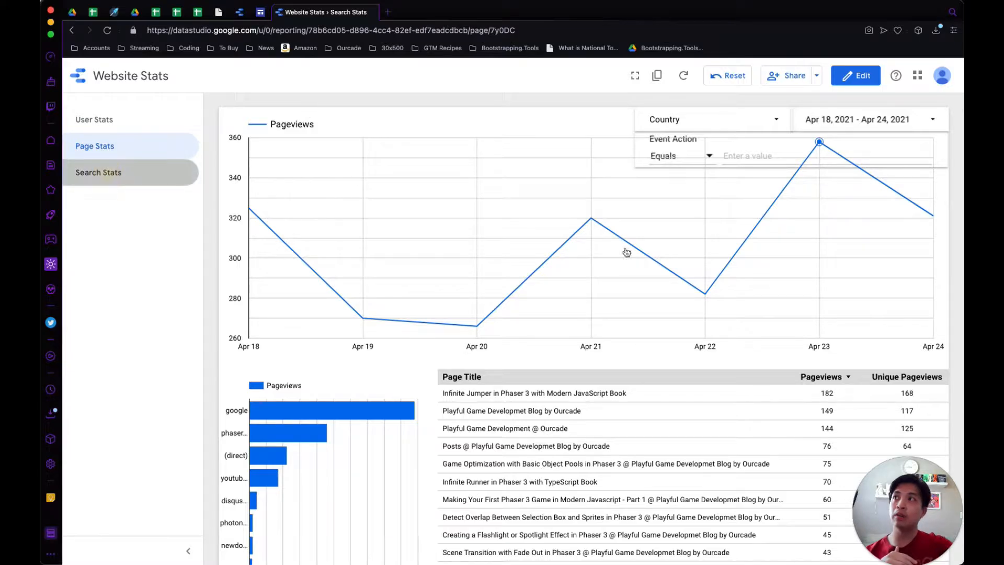
click(818, 120)
click(661, 120)
click(531, 105)
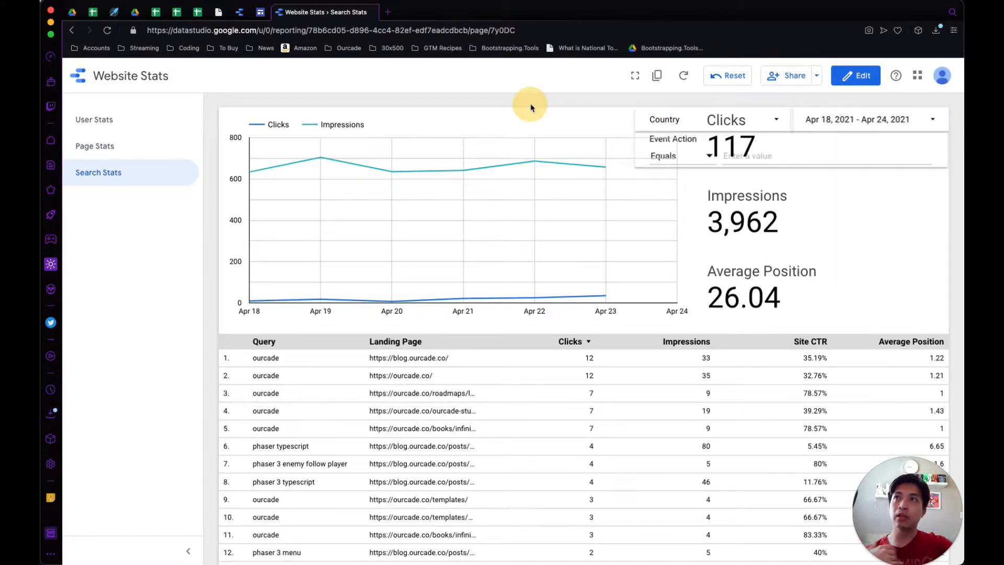
click(129, 130)
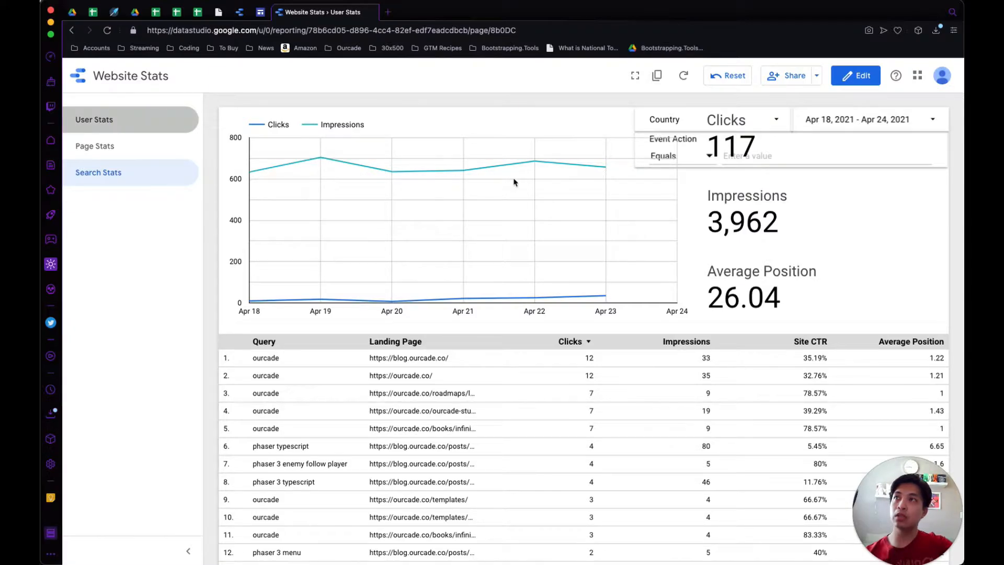
click(817, 77)
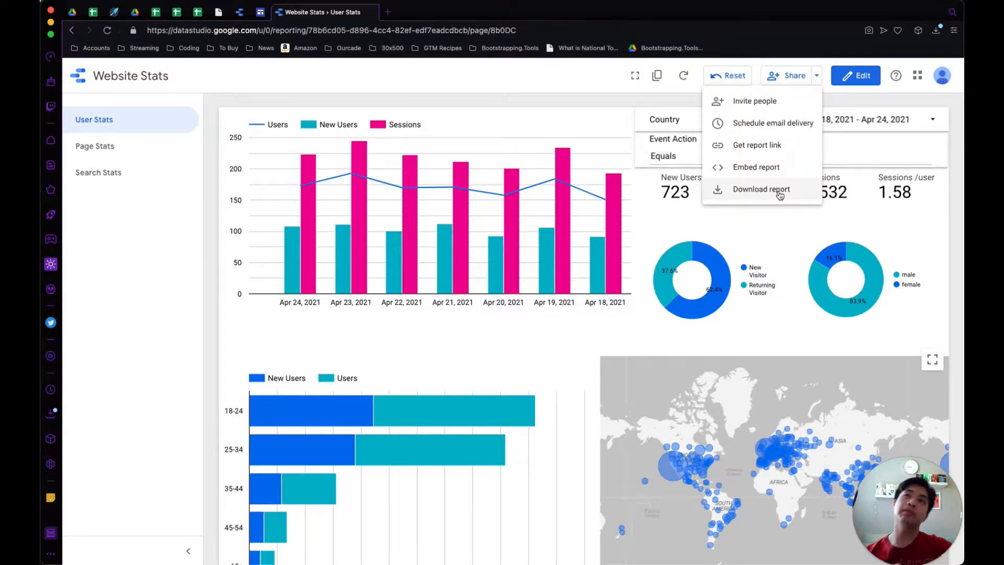
Switch the report to edit mode and delete the Event Action filter control from the User Stats page.
click(857, 77)
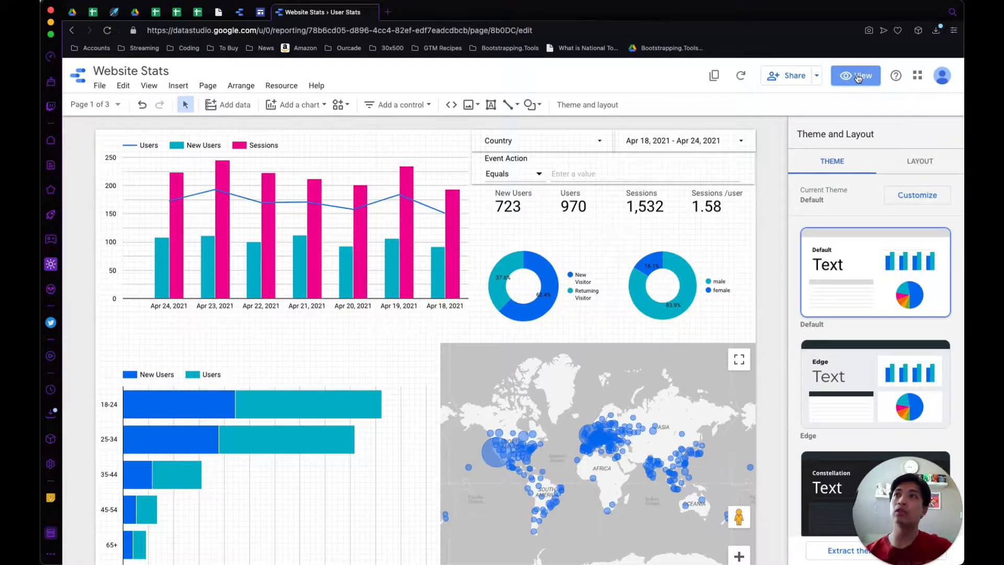
click(516, 164)
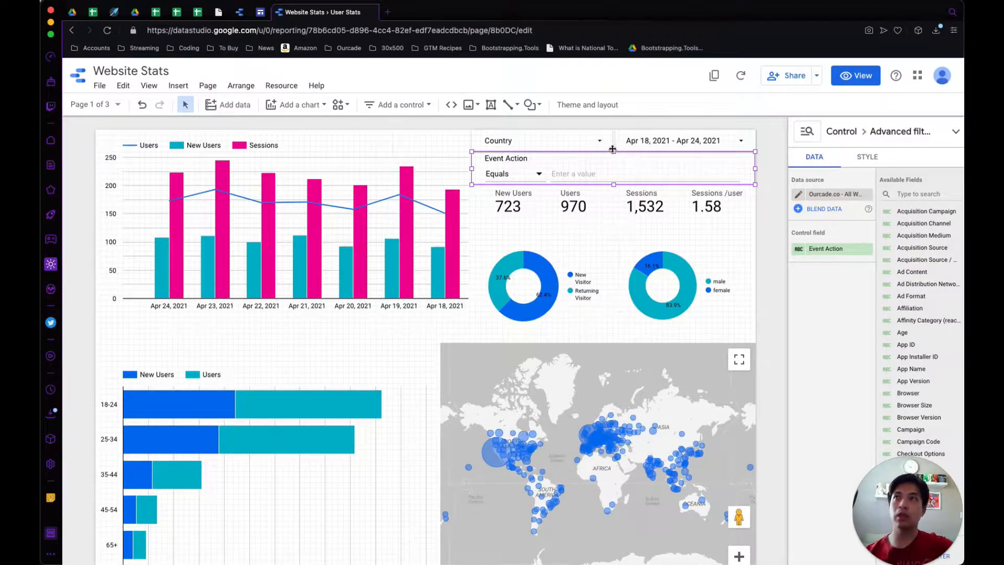
click(567, 162)
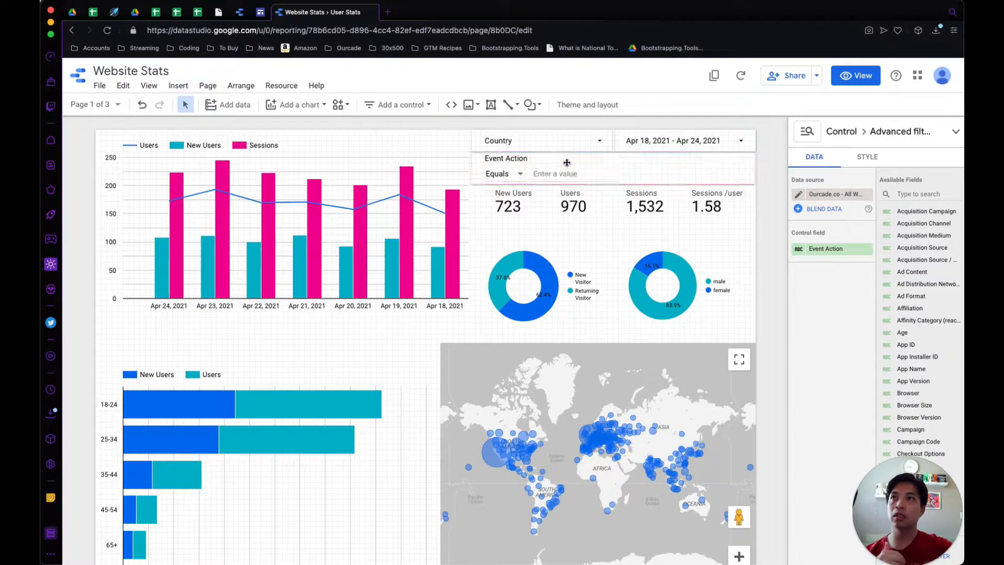
key(Delete)
Move the New Users, Users, Sessions and Sessions /user scorecards up together to just below the Country and date range controls.
click(517, 198)
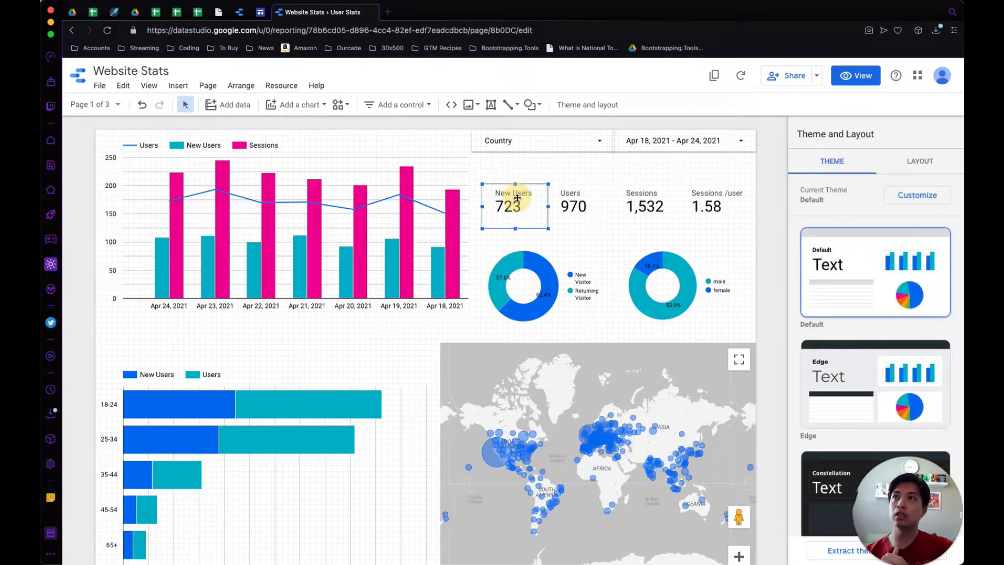
click(573, 203)
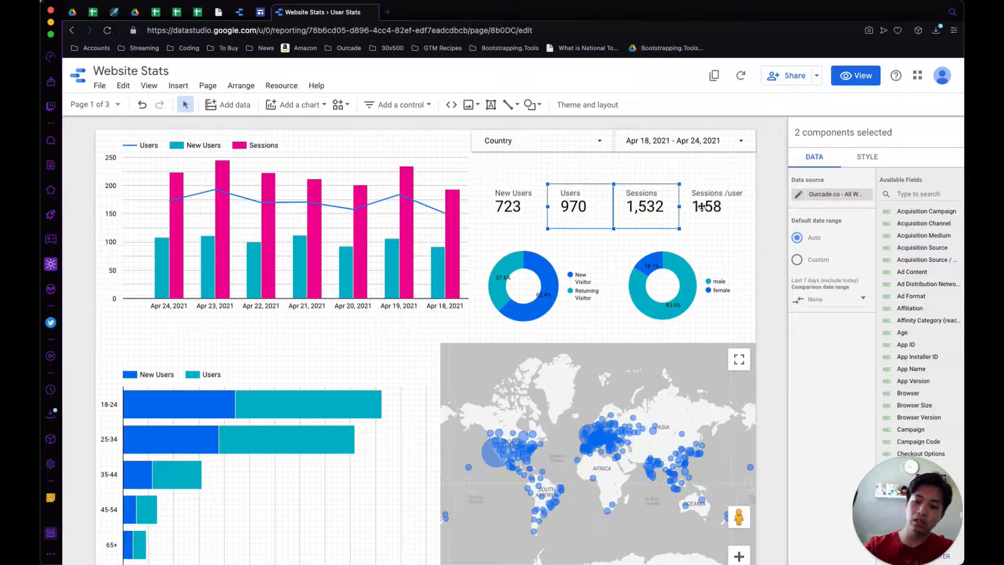
shift+click(715, 204)
shift+click(518, 209)
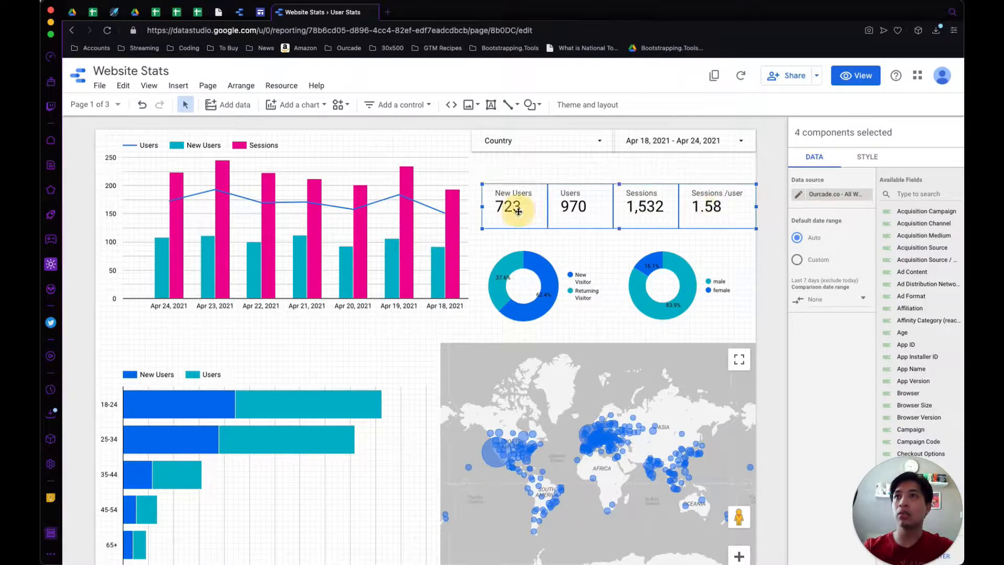
drag(594, 192, 593, 160)
Extend the visitor type and gender donut charts upward together into the free space below the scorecards.
click(602, 253)
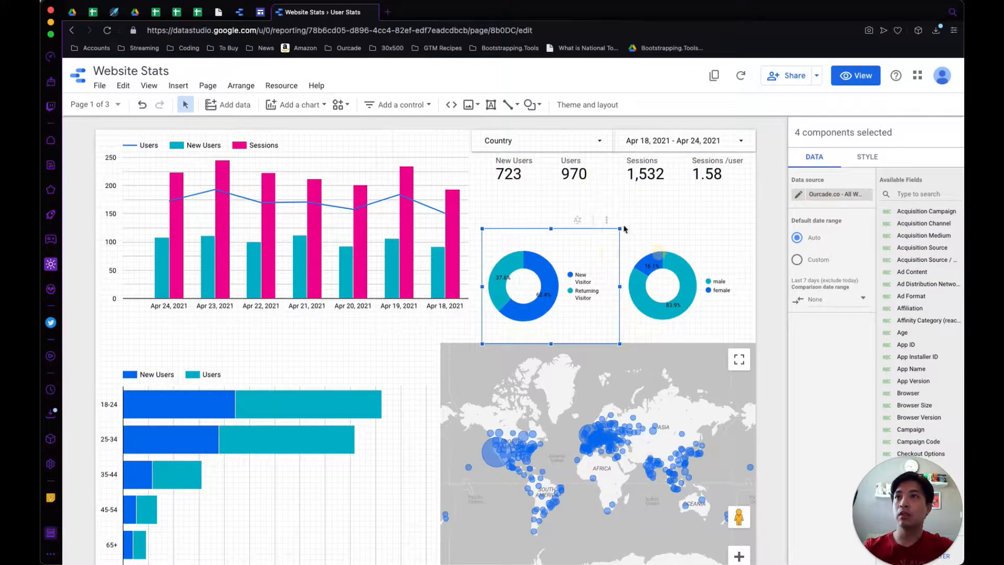
shift+click(633, 240)
drag(619, 228, 621, 196)
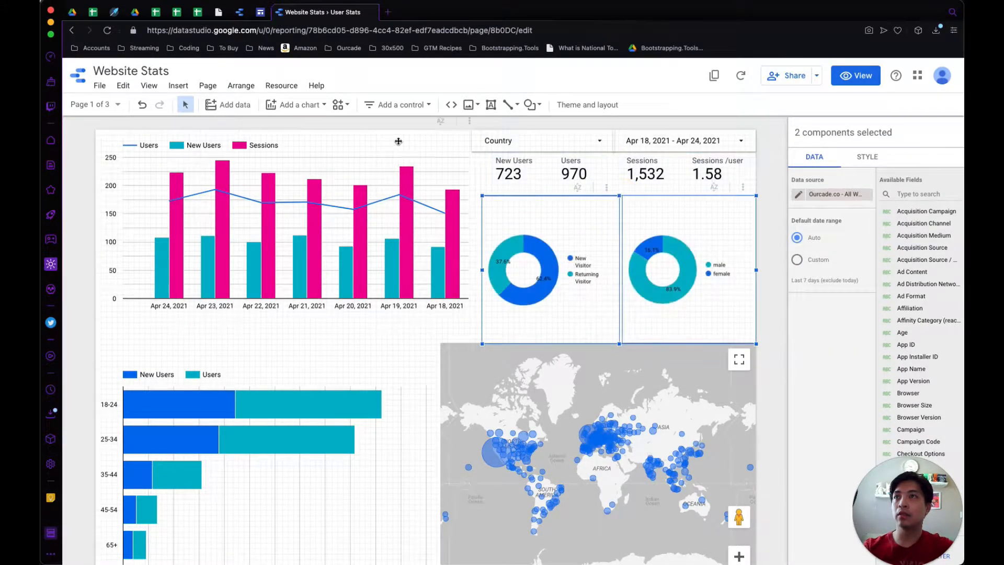
click(389, 125)
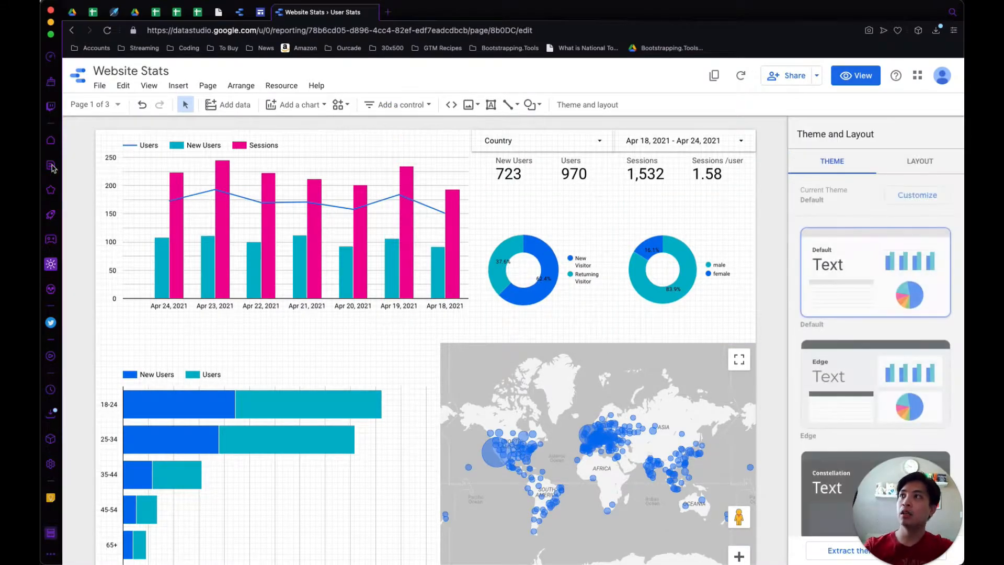
On the Page Stats page, send the Pageviews time series chart to the back, behind the Country and date range controls.
click(102, 105)
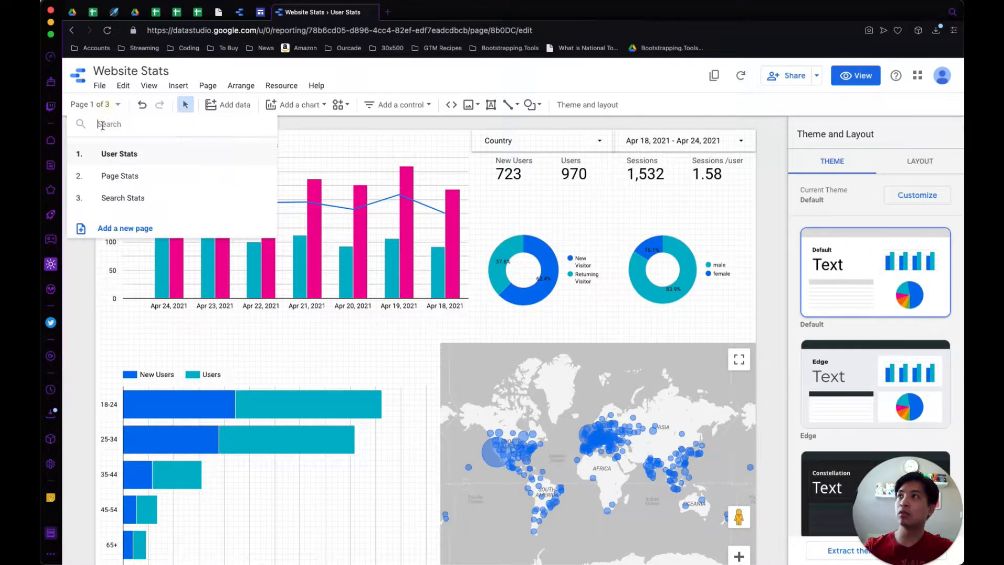
click(111, 178)
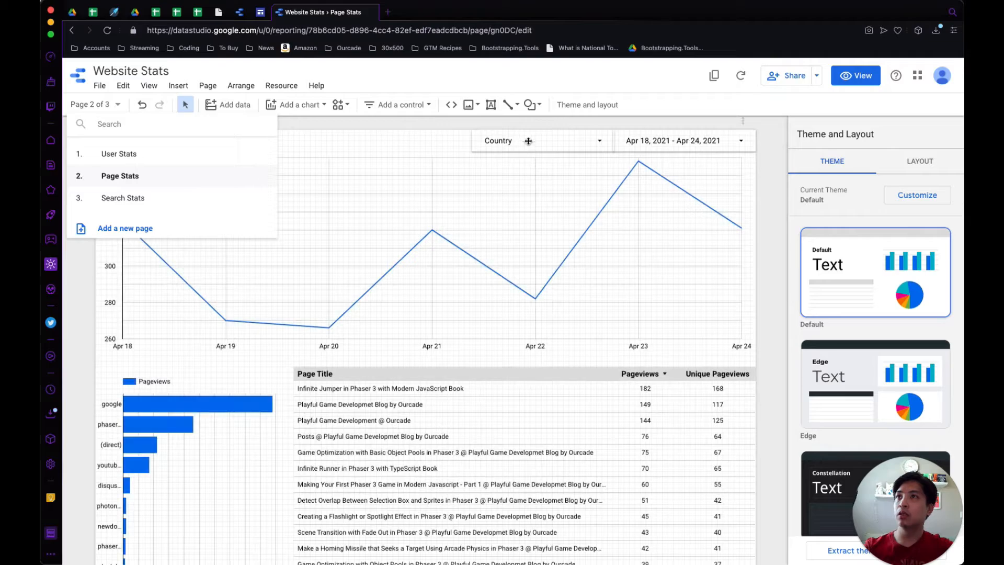
click(510, 179)
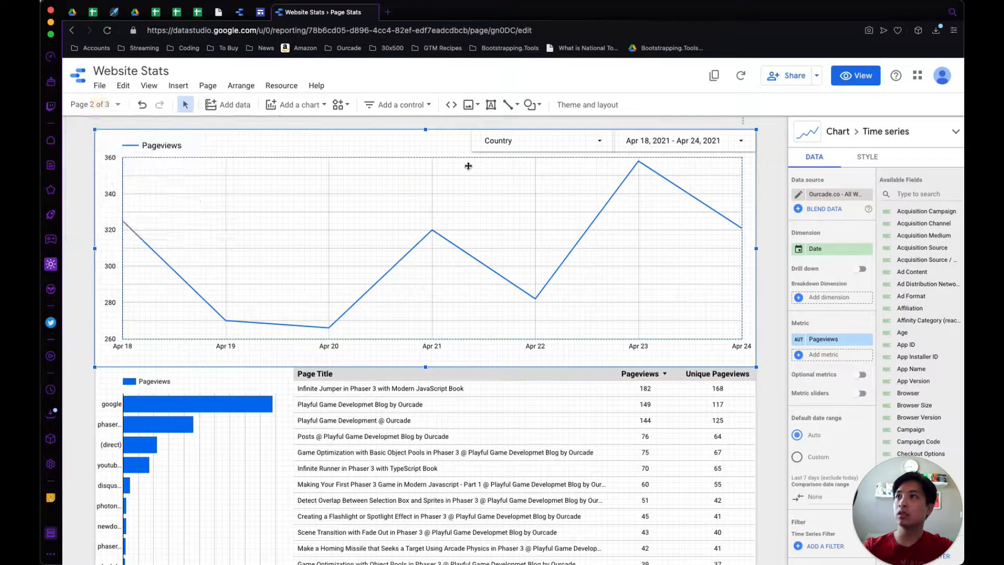
right_click(454, 174)
mouse_move(503, 349)
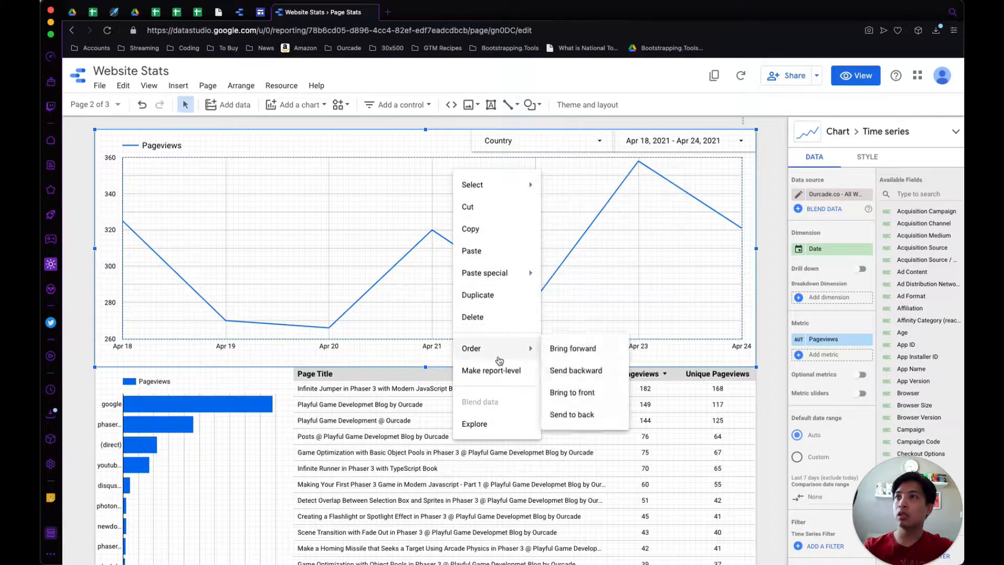
click(593, 419)
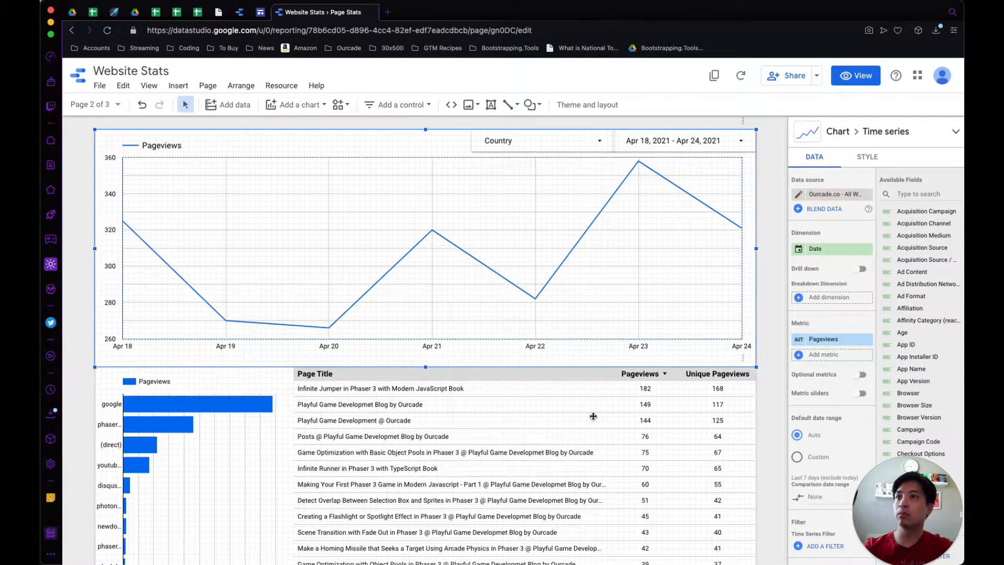
click(647, 137)
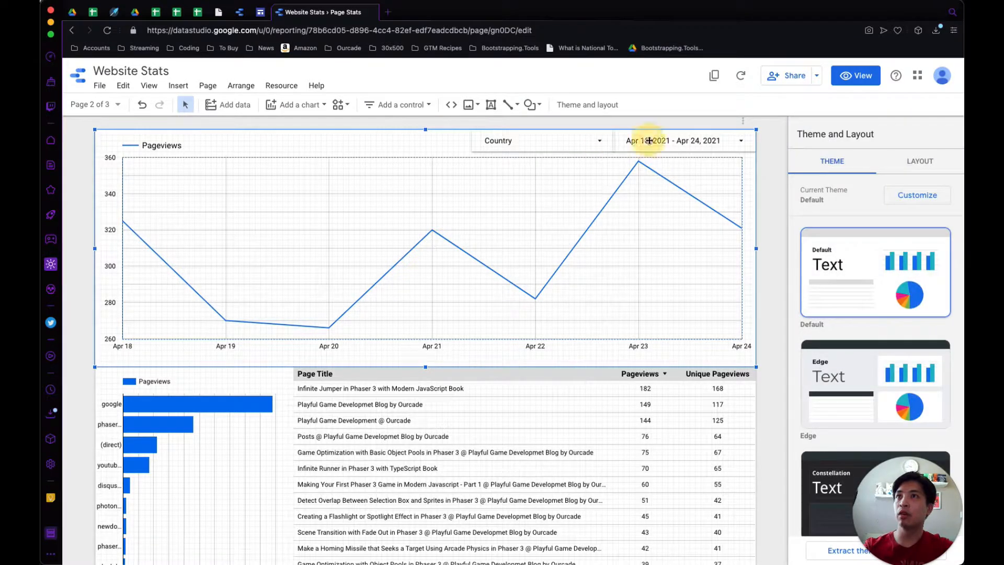
click(518, 153)
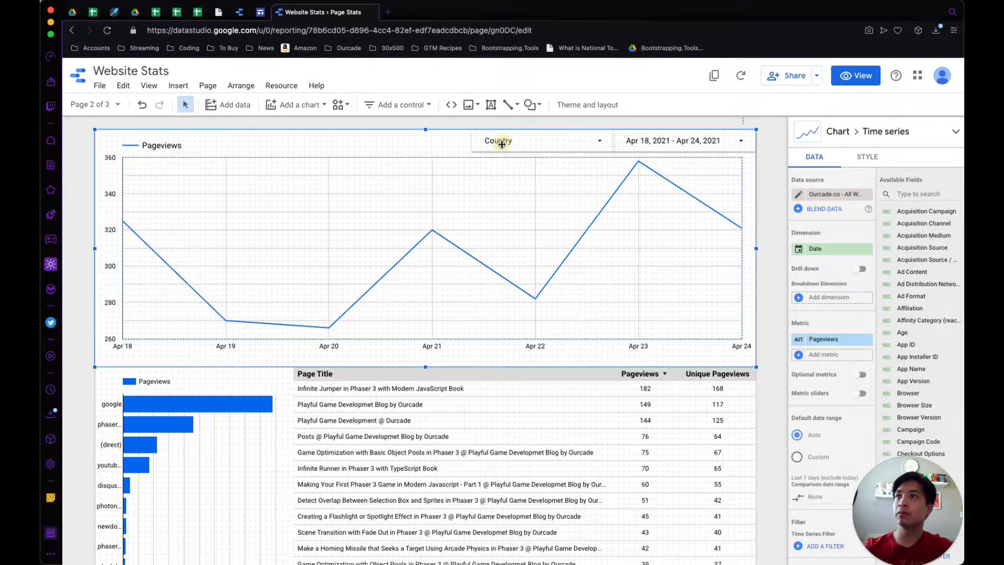
On the Search Stats page, send the time series chart and the Clicks, Impressions and Average Position scorecards to the back.
click(96, 104)
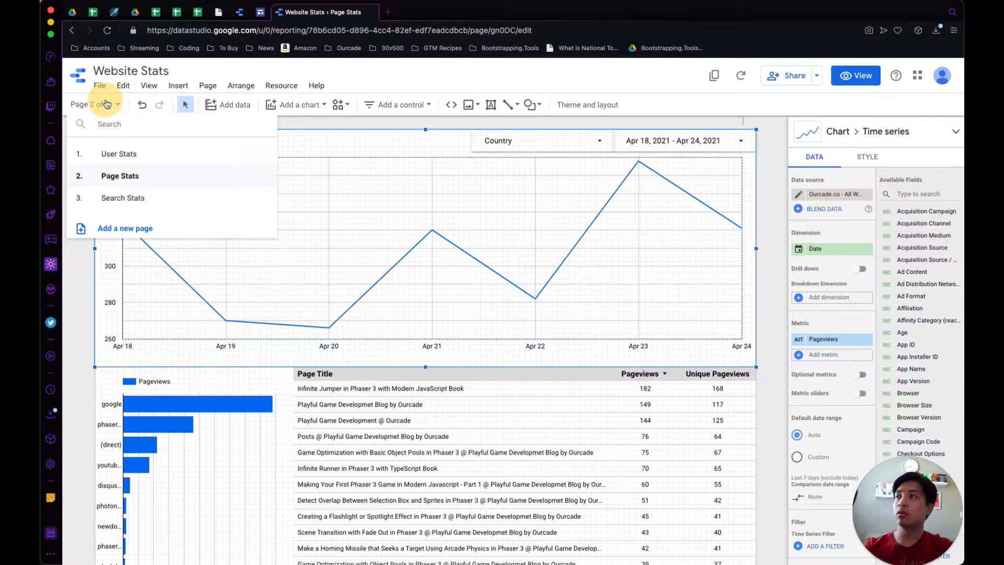
click(120, 198)
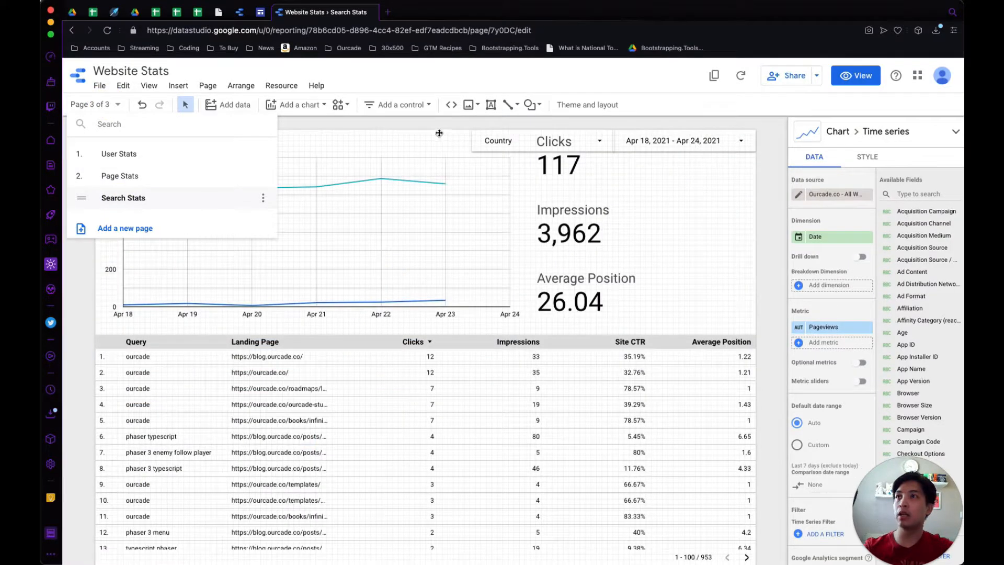
click(554, 166)
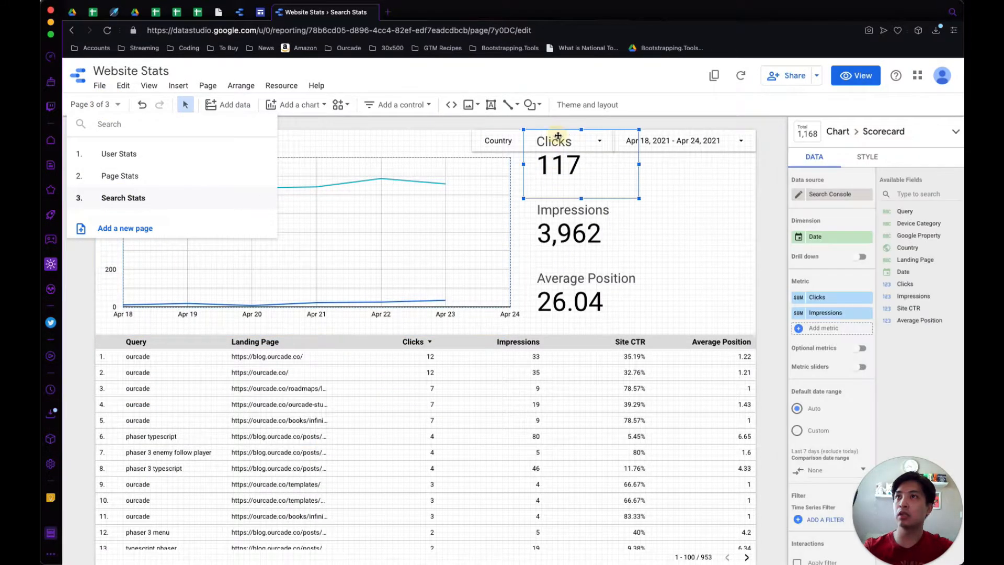
click(532, 253)
click(434, 169)
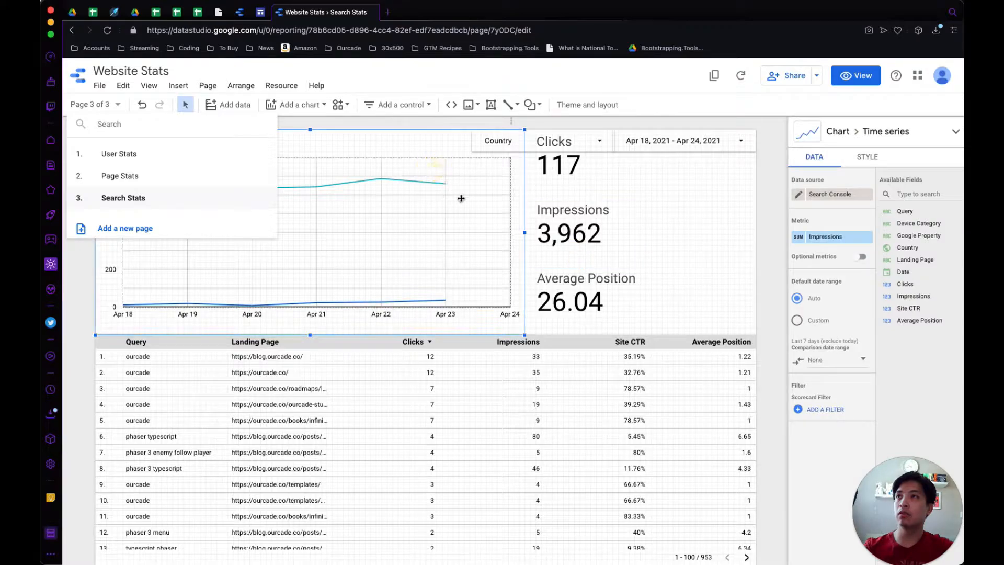
shift+click(554, 155)
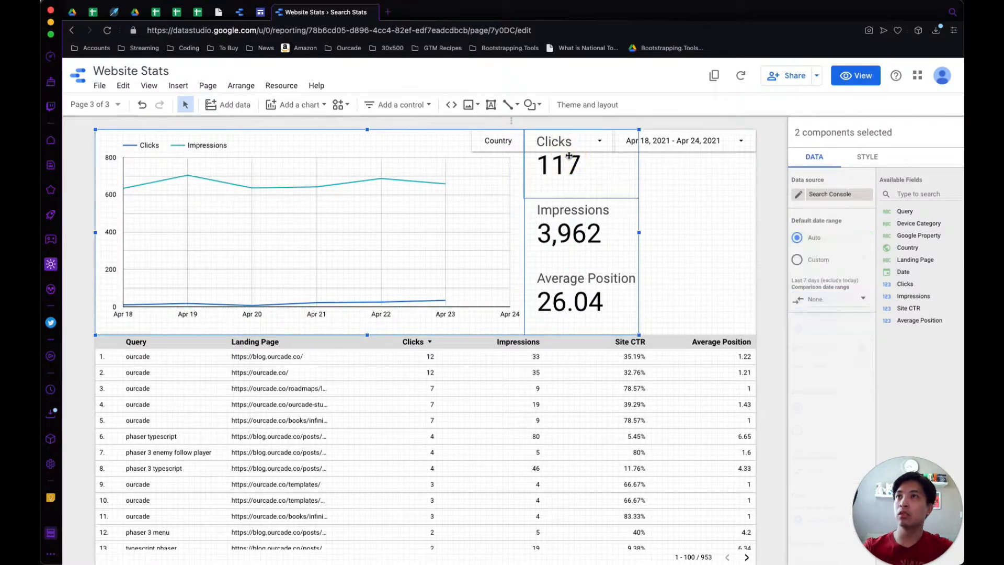
shift+click(571, 245)
shift+click(560, 295)
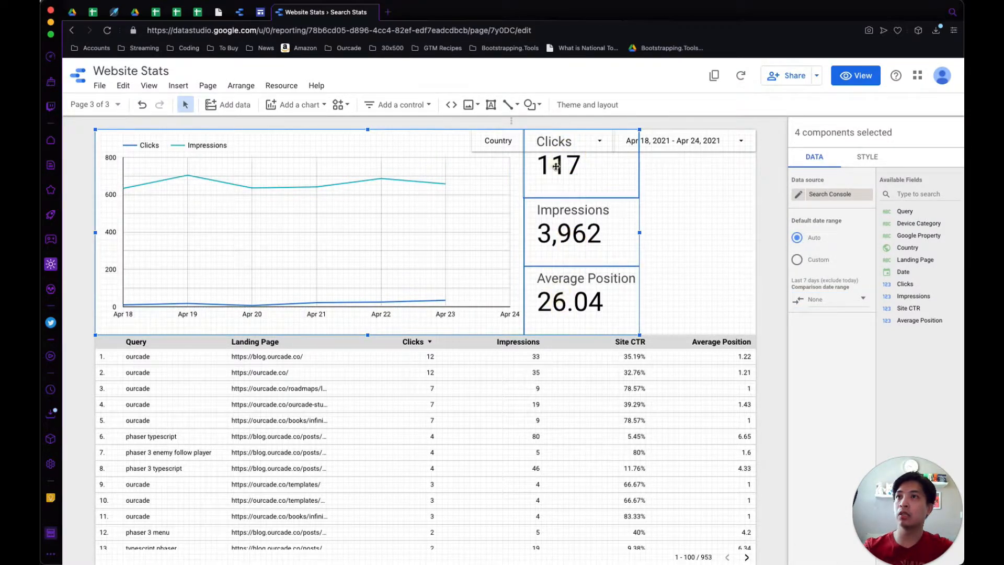
right_click(557, 167)
mouse_move(601, 366)
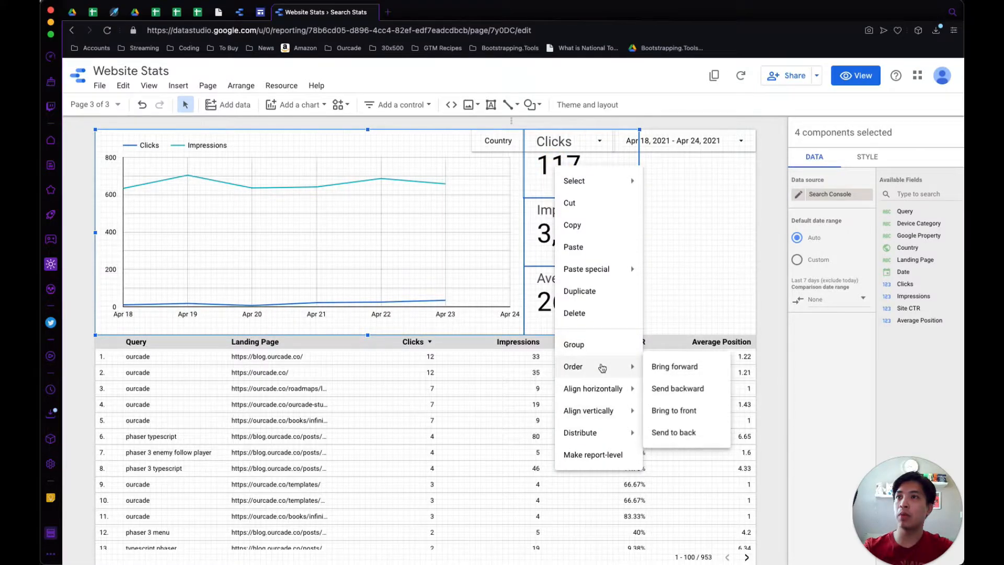
click(683, 433)
Preview the Search Stats page in view mode, check the date range and Country controls, and return to editing.
click(855, 77)
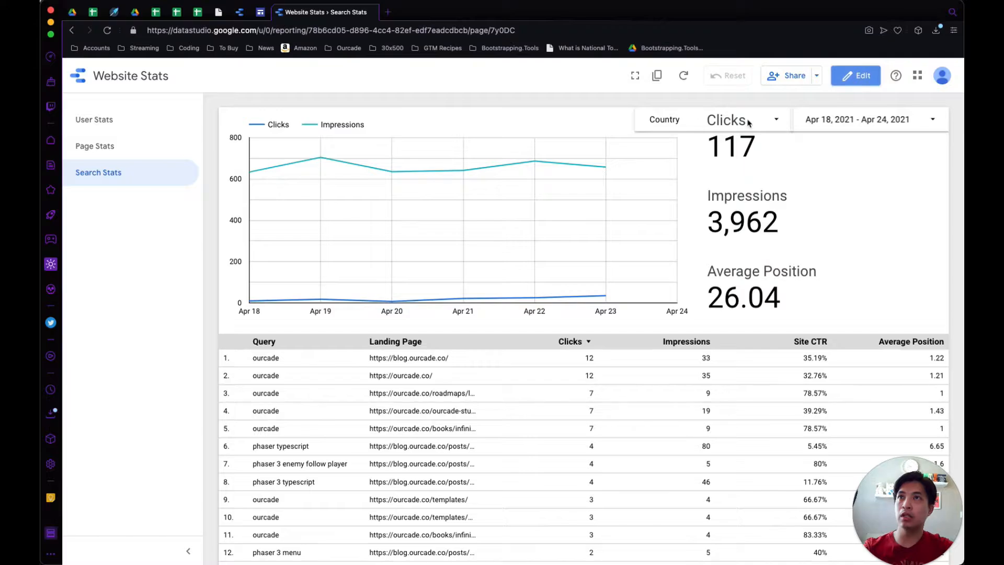
click(826, 123)
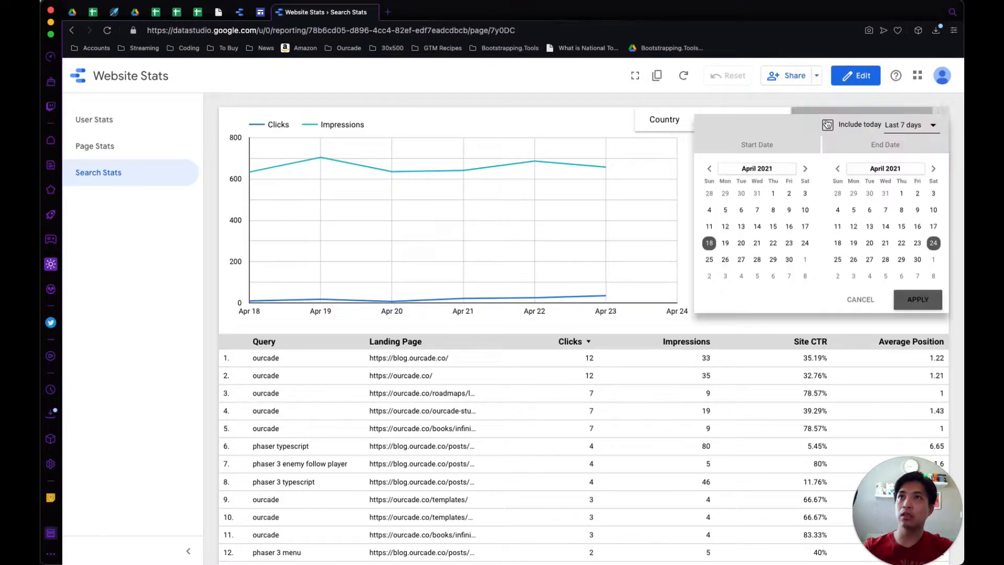
click(675, 116)
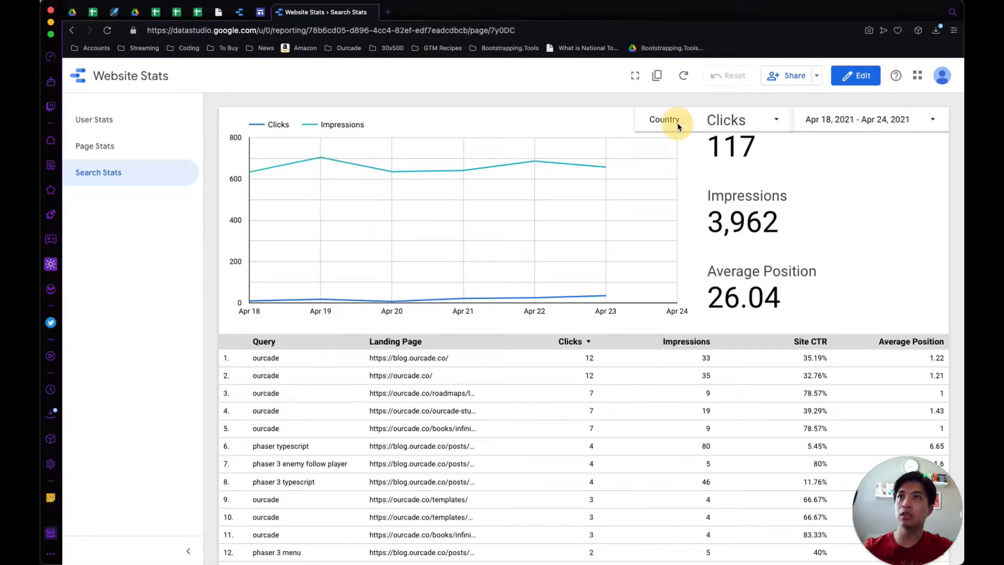
click(863, 77)
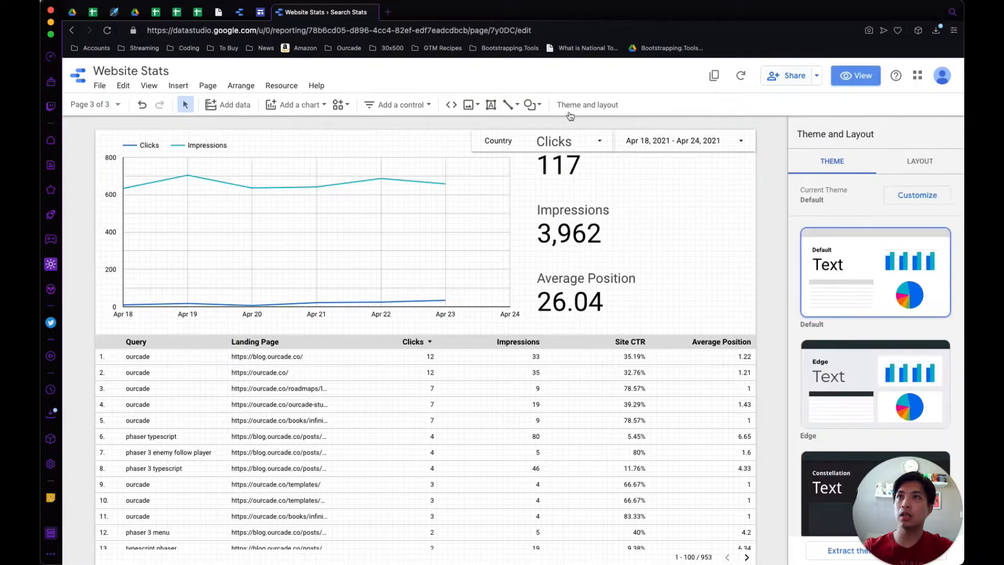
Try to shorten the Clicks scorecard from its upper edge and undo the resize.
click(549, 151)
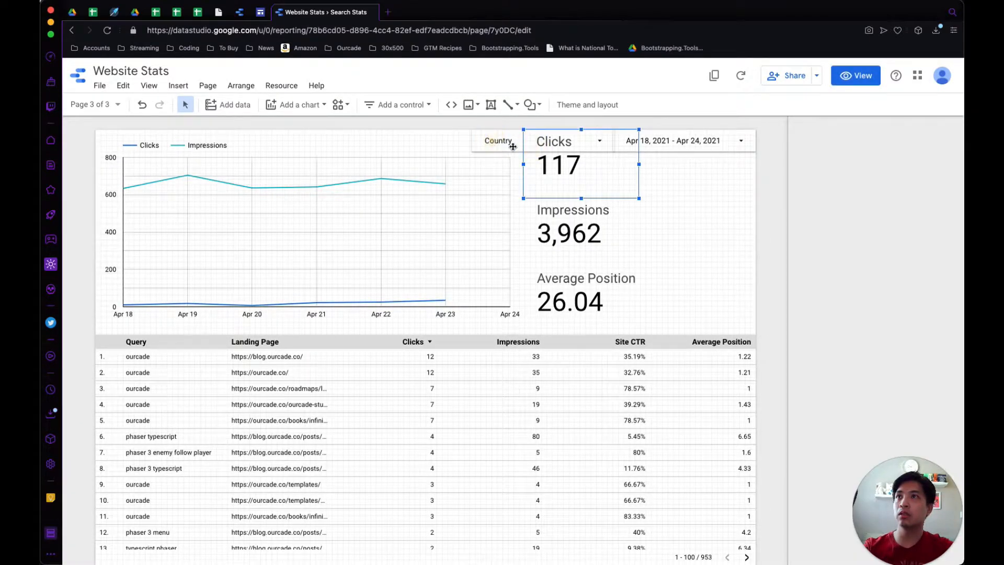
click(497, 157)
click(543, 163)
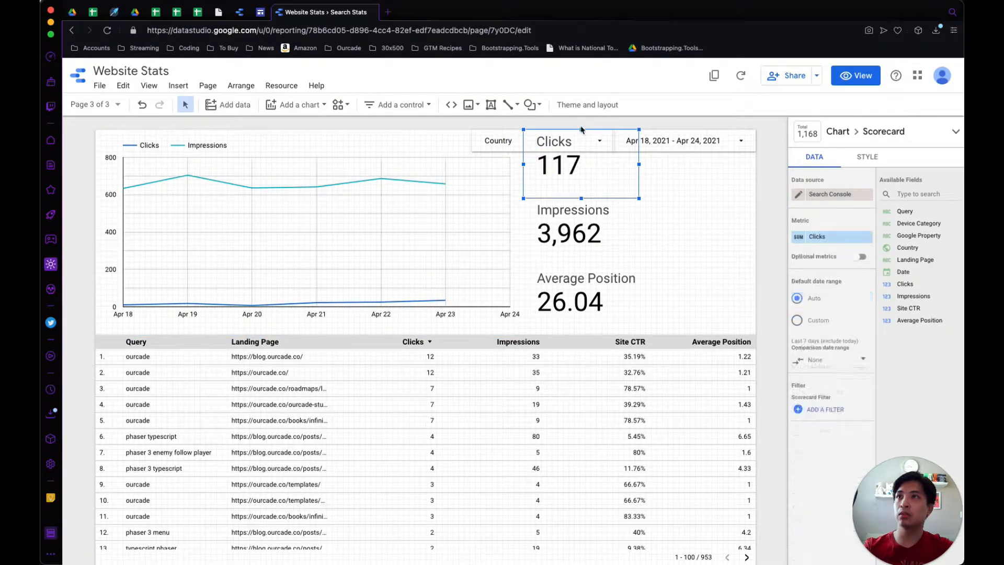
drag(581, 129, 581, 152)
key(ctrl+z)
Shorten the Clicks, Impressions and Average Position scorecards together from their upper edge so they start just below the Country and date range controls.
shift+click(569, 237)
shift+click(546, 280)
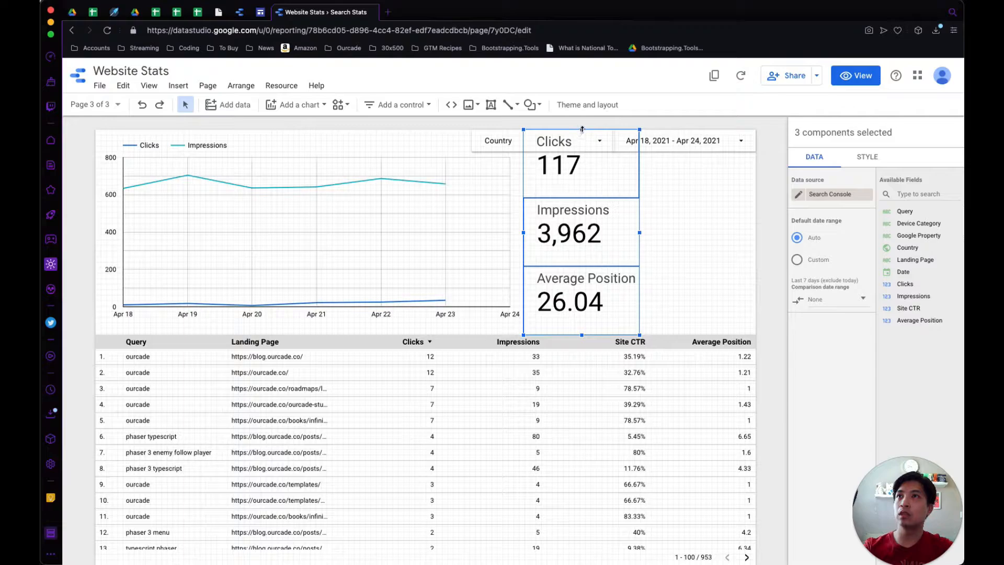
drag(582, 129, 581, 151)
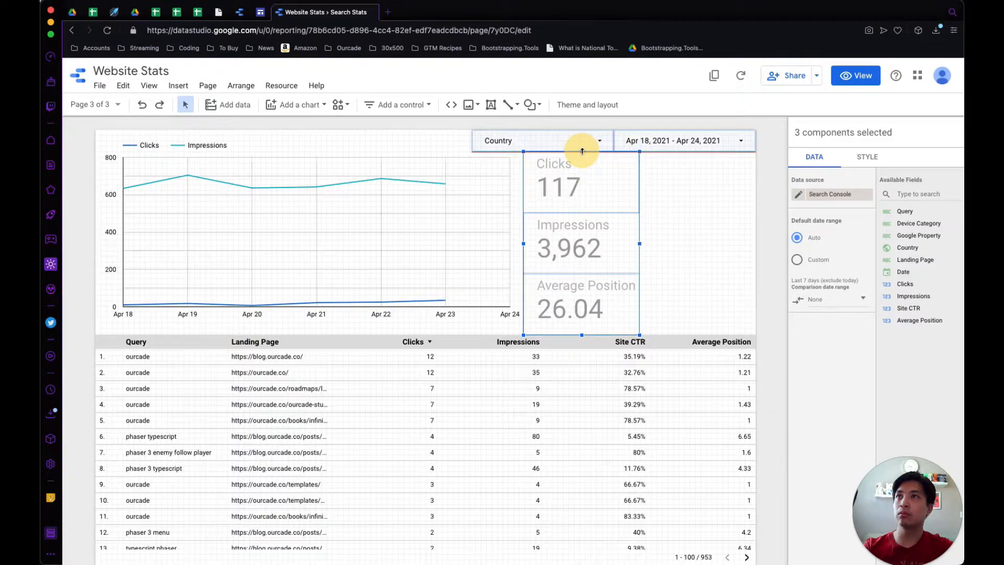
click(422, 143)
Bring the Country drop-down control to the front on the Search Stats page.
click(550, 139)
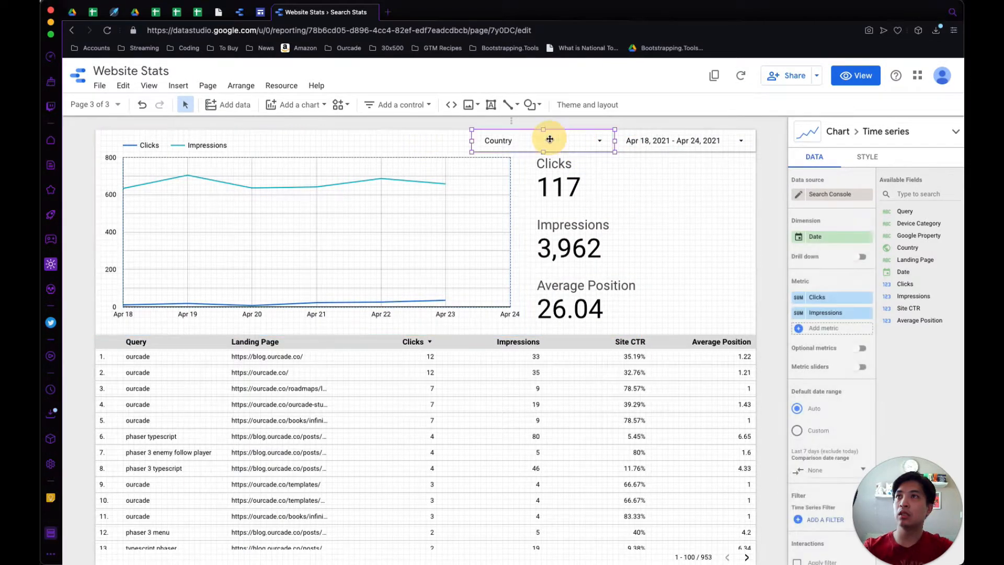
right_click(574, 137)
mouse_move(613, 247)
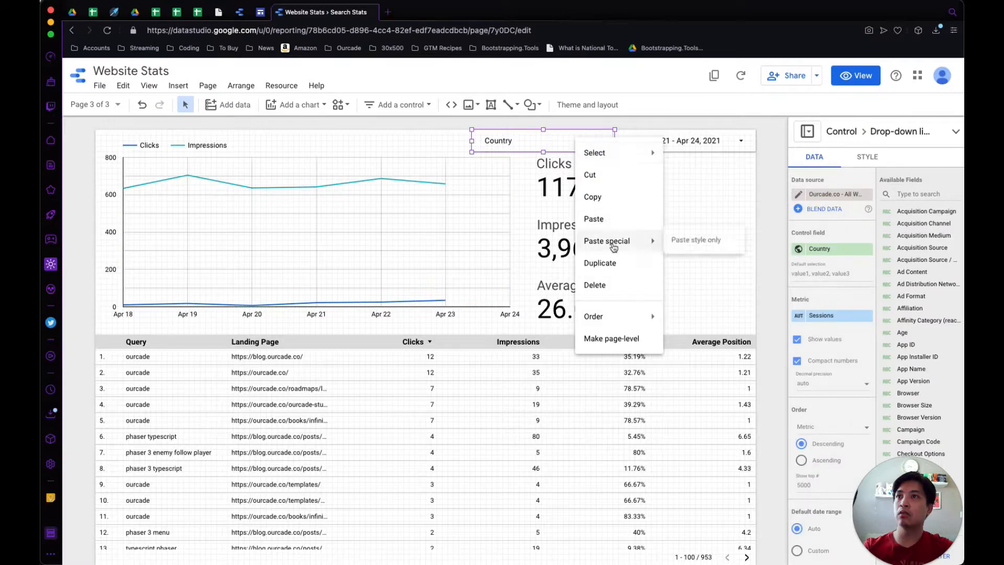
mouse_move(617, 324)
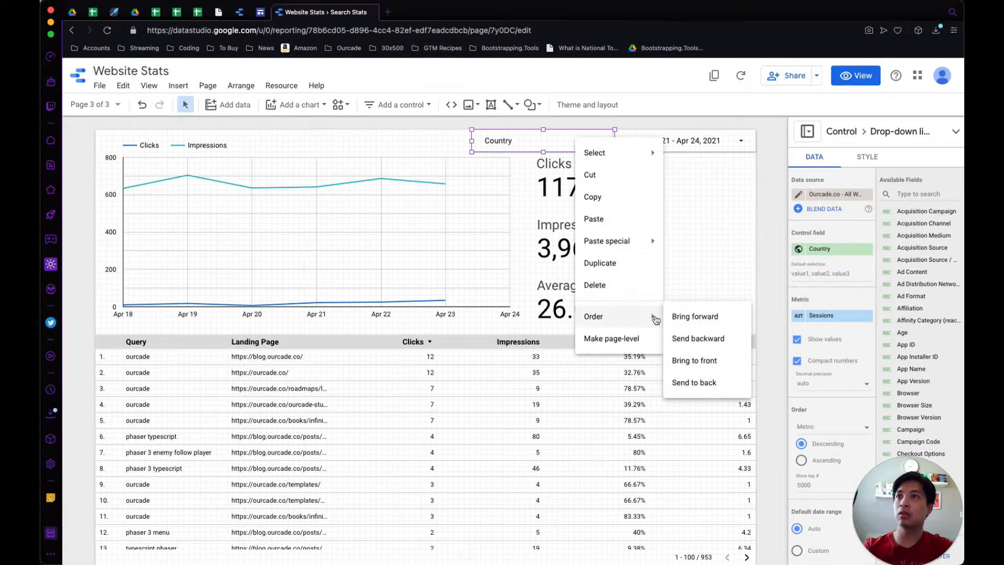
click(718, 359)
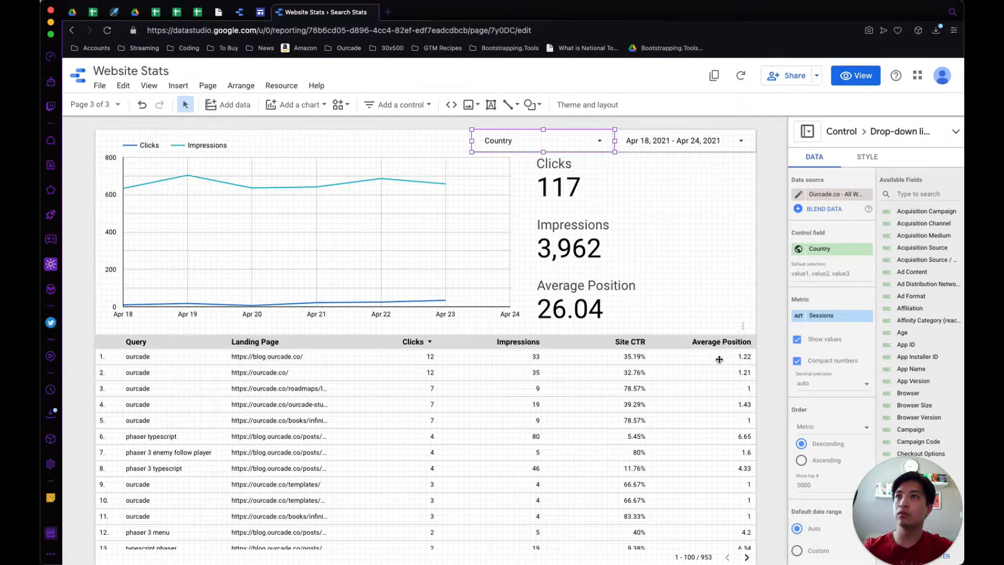
Preview the Search Stats page in view mode and check that the Country control's list opens and scrolls.
click(863, 75)
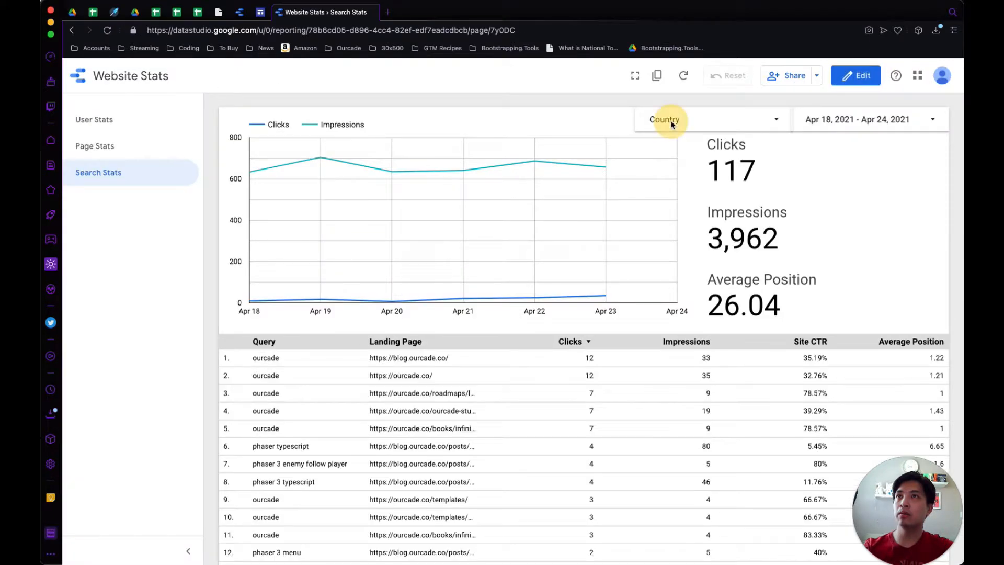
click(706, 121)
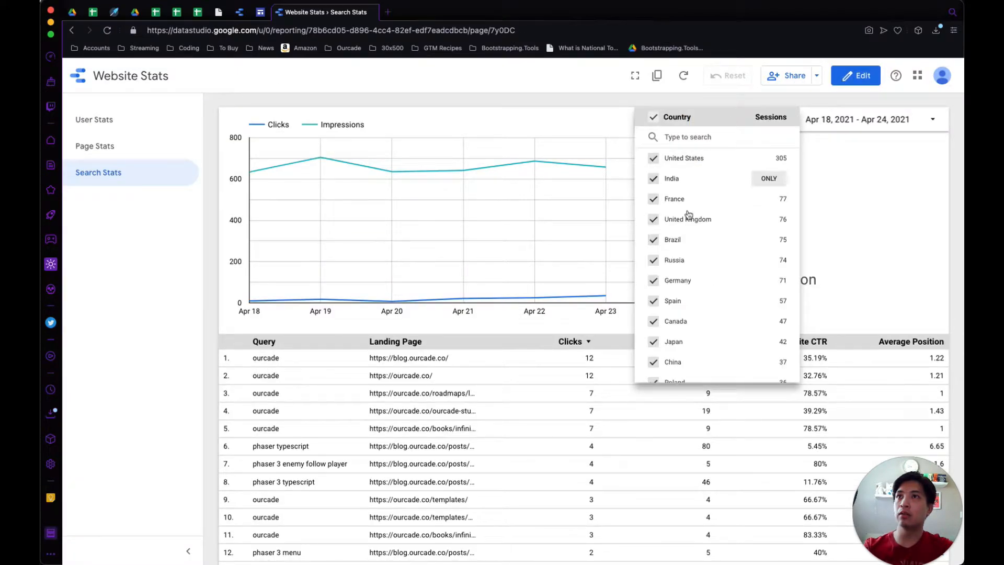
scroll(688, 220, down, 2)
scroll(688, 224, up, 2)
click(540, 114)
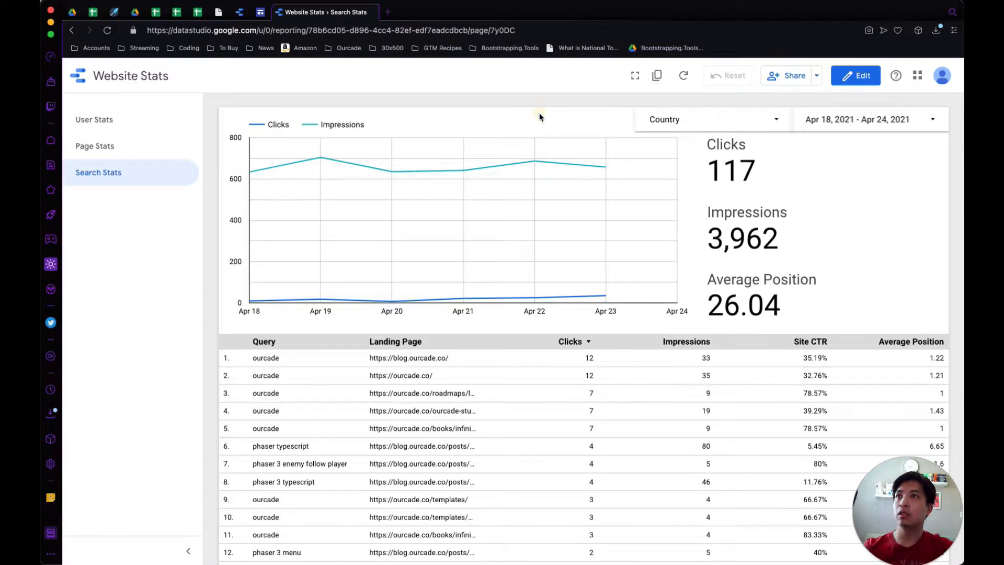
On the Page Stats page, shorten the Pageviews time series chart from its upper edge to start just below the Country and date range controls.
click(127, 151)
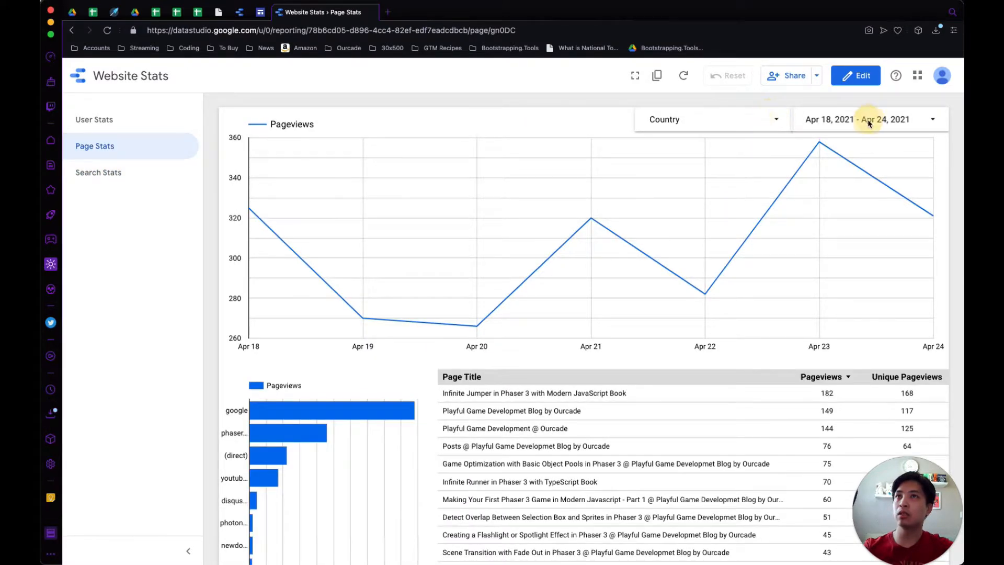
click(860, 76)
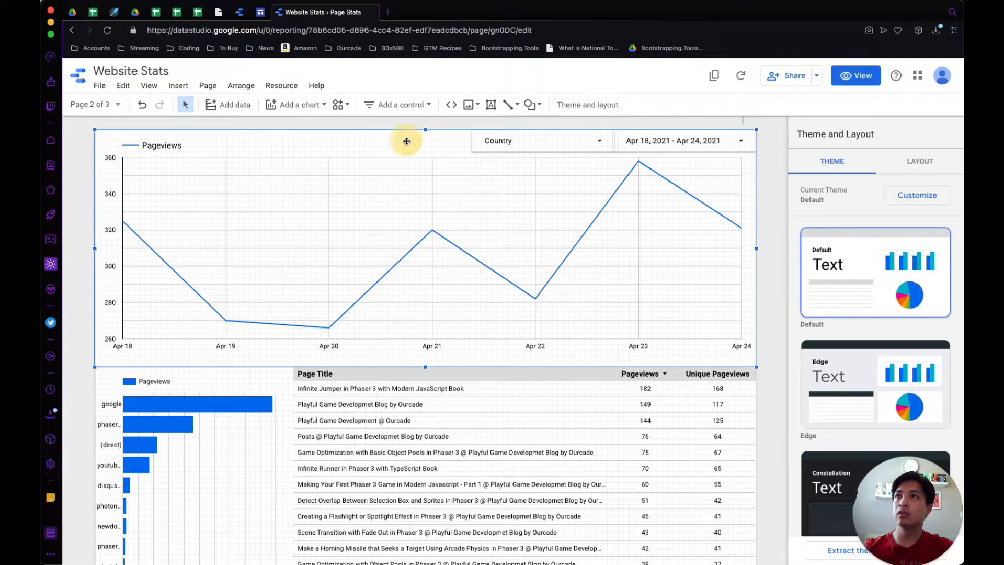
click(420, 133)
drag(426, 130, 429, 152)
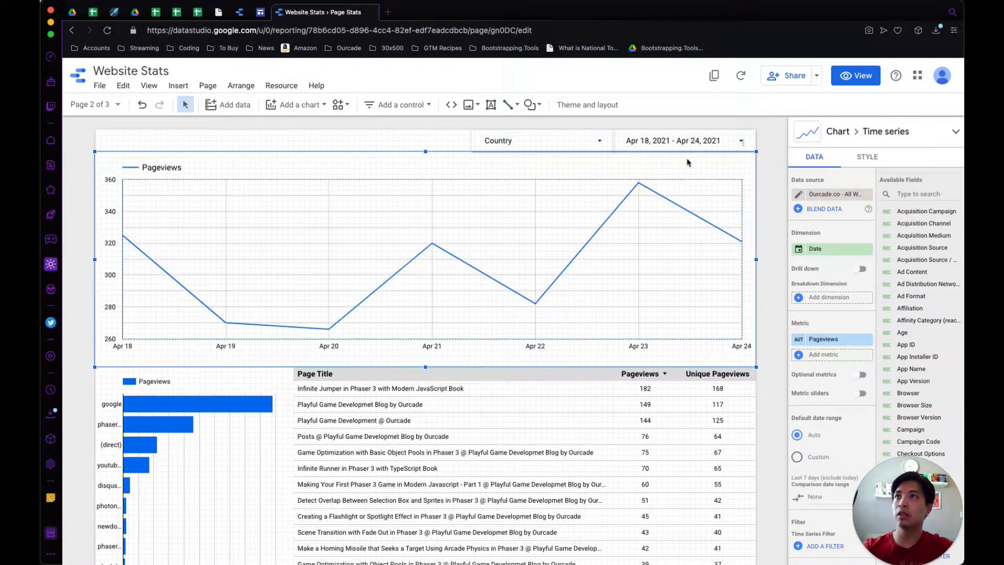
Preview the Page Stats page in view mode and try out the Country and date range controls.
click(855, 76)
click(705, 116)
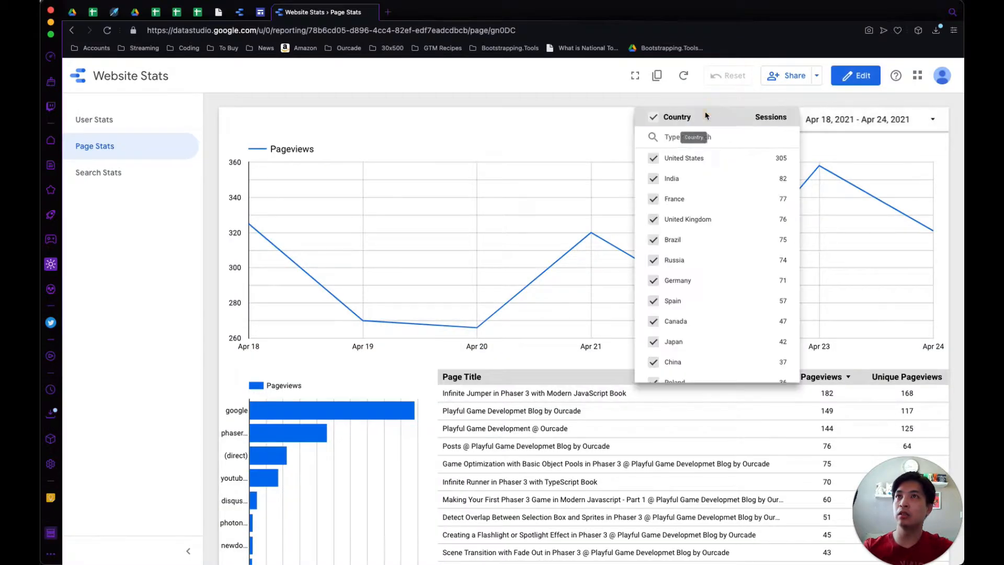
click(846, 120)
click(846, 120)
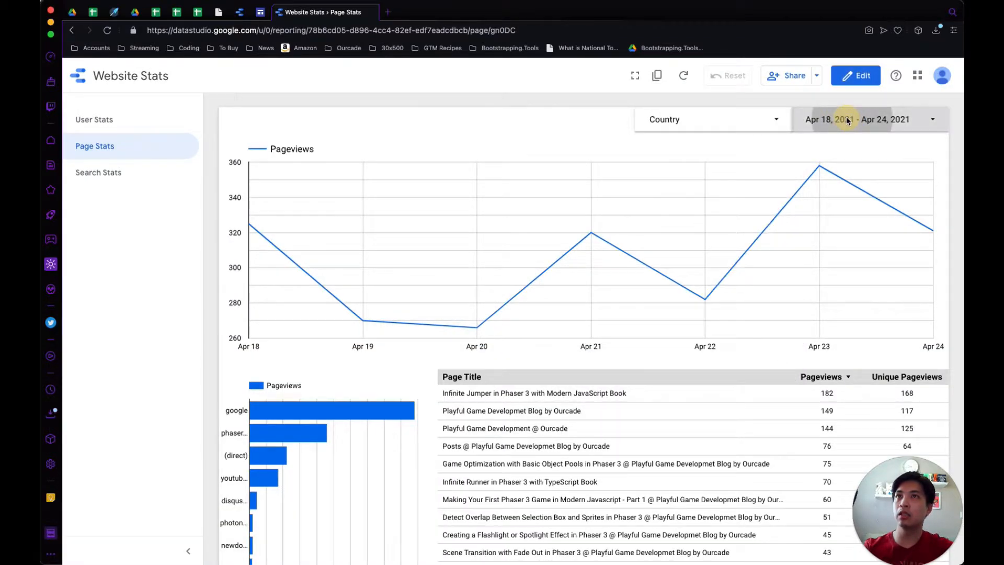
click(494, 117)
Open the User Stats page for editing and review the report's sharing options for adding people and managing access, leaving without sharing.
click(122, 122)
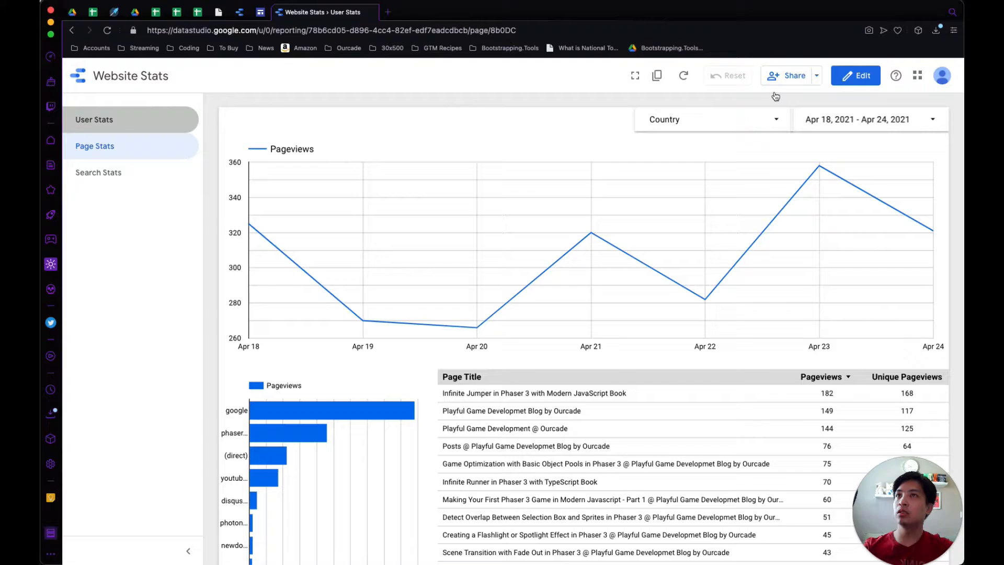
click(864, 79)
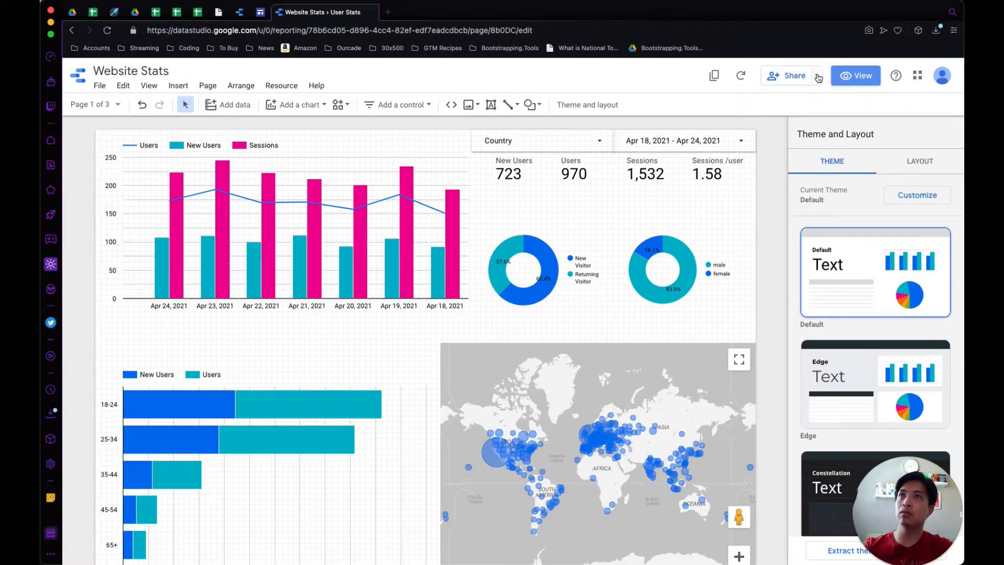
click(793, 76)
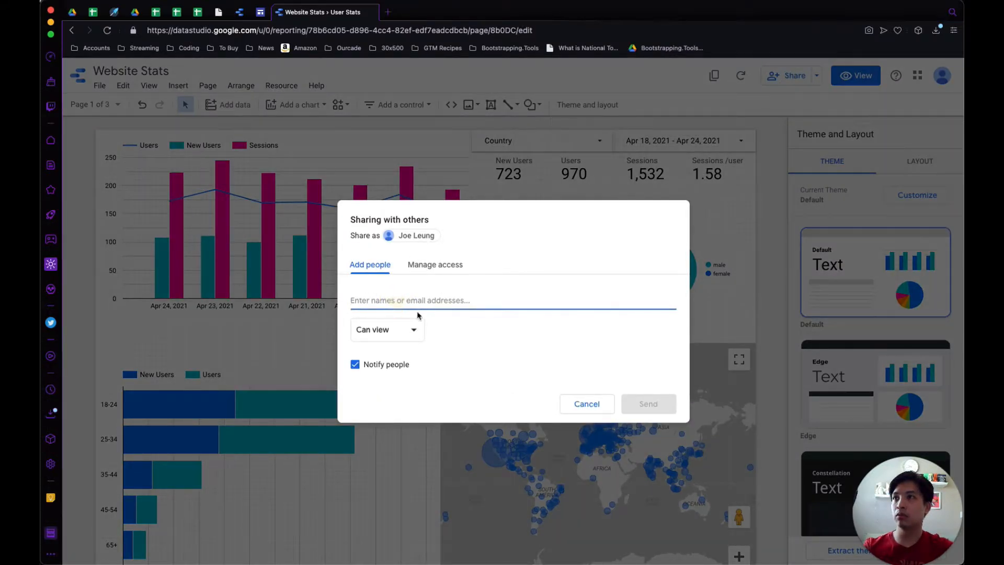
click(414, 332)
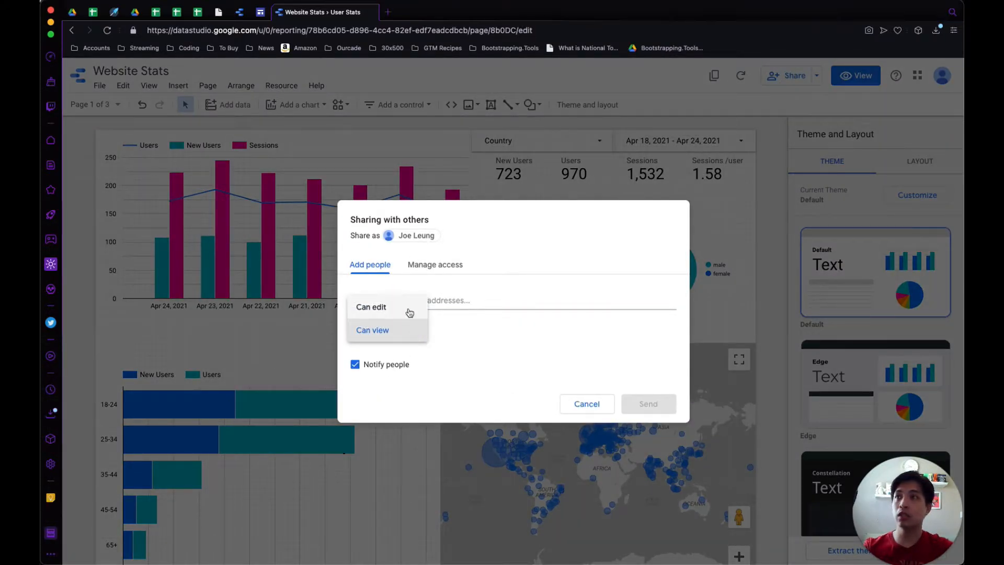
click(469, 340)
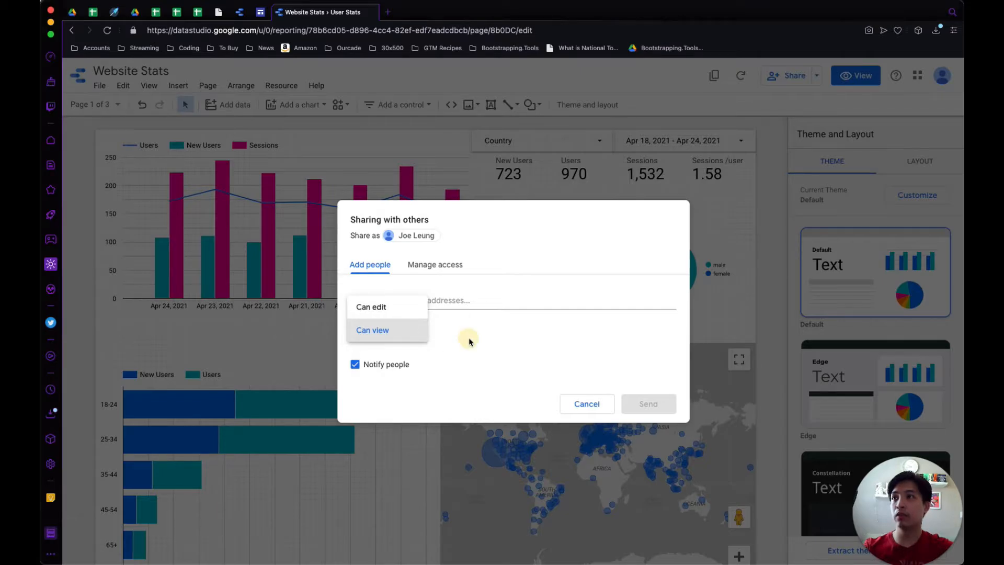
click(436, 262)
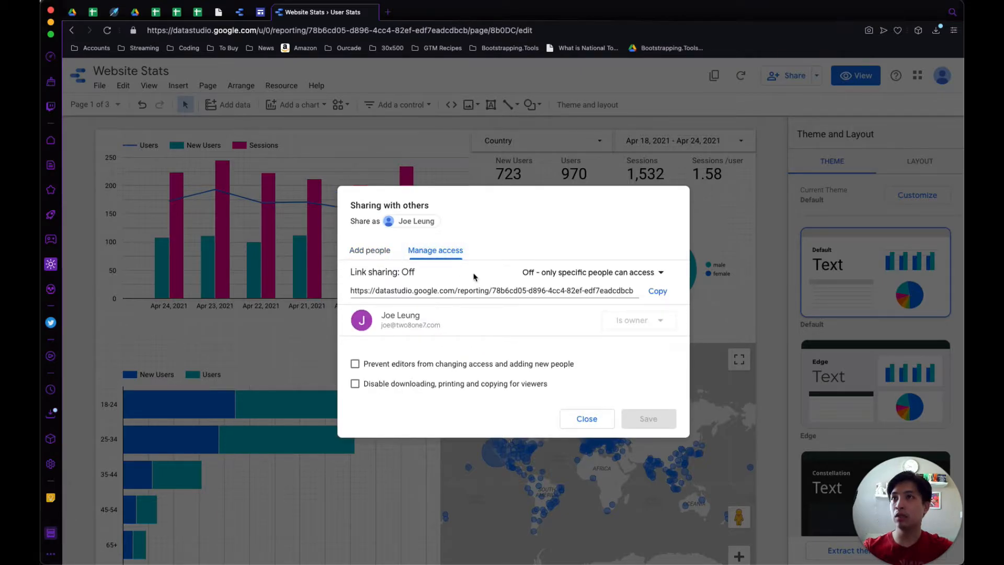
click(380, 252)
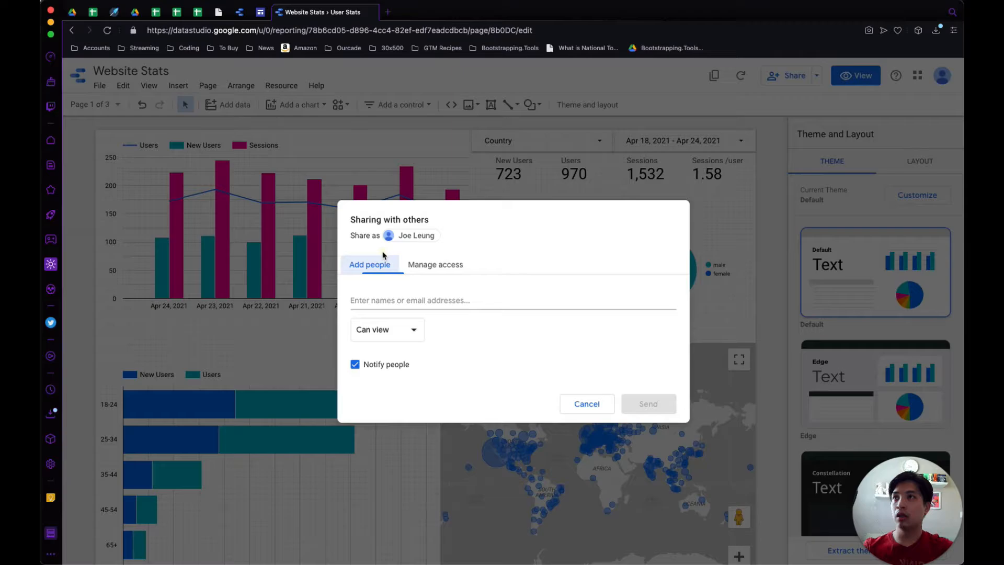
click(604, 410)
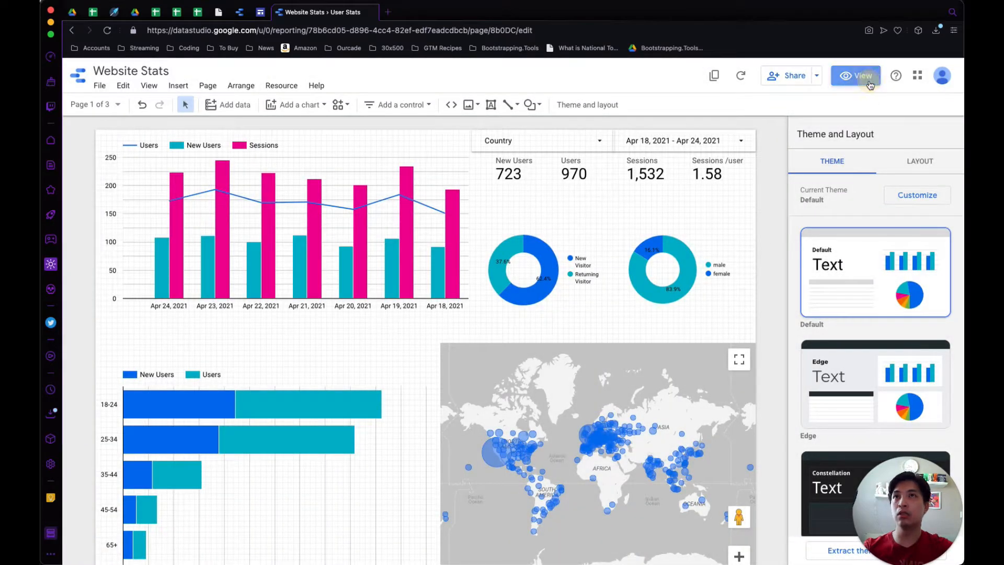
Preview the User Stats, Page Stats and Search Stats pages in view mode, and return to editing User Stats.
click(869, 84)
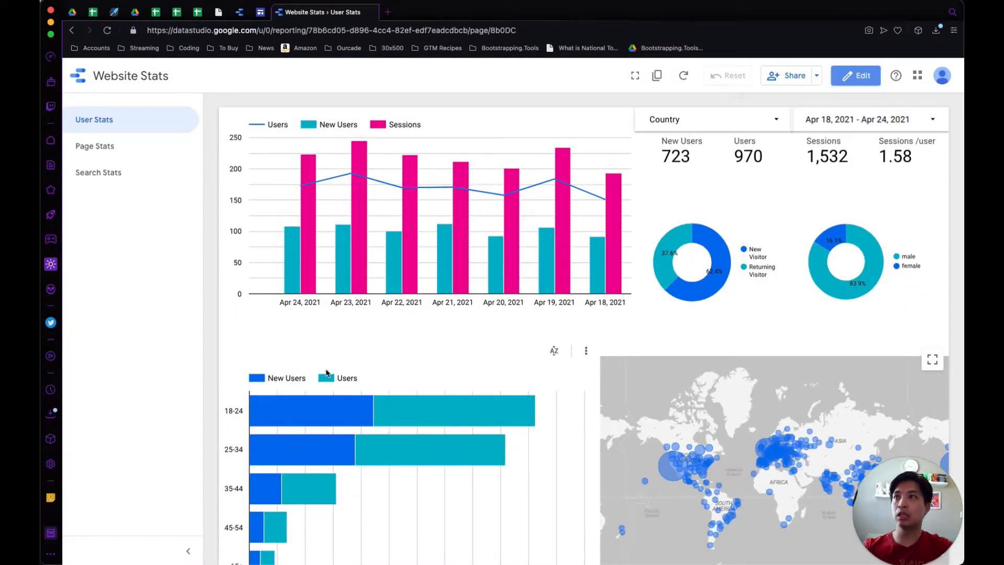
click(93, 144)
click(97, 175)
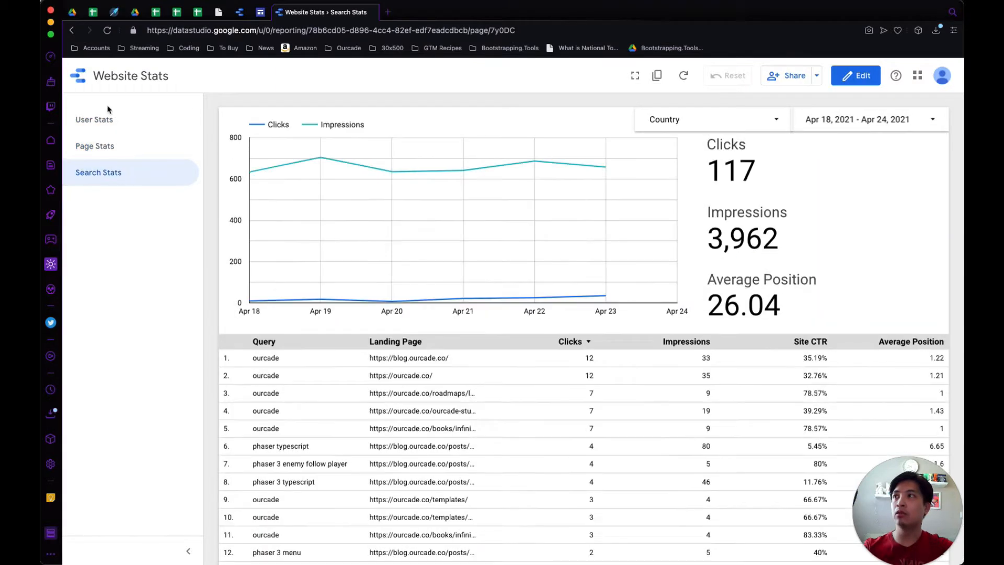
click(100, 119)
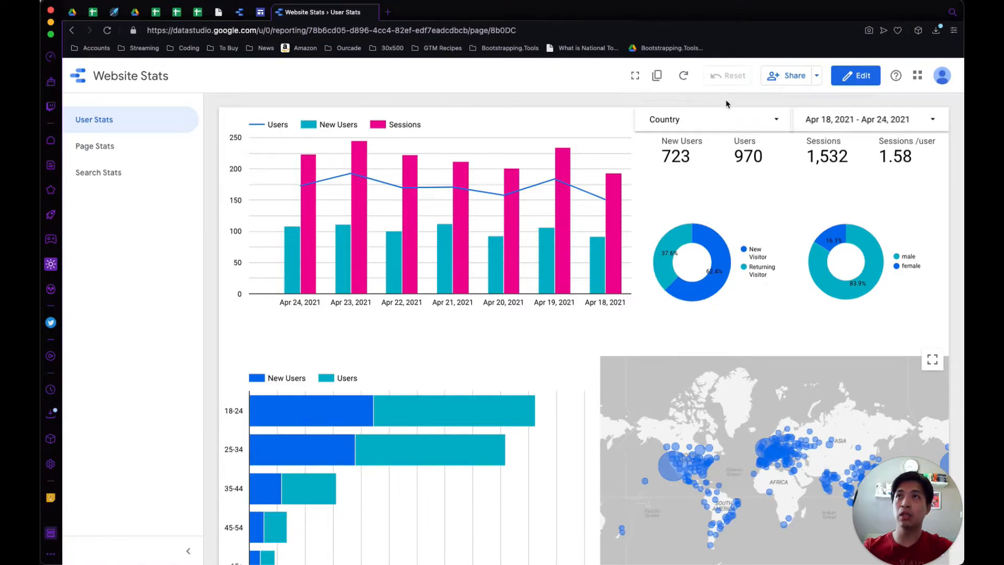
click(850, 79)
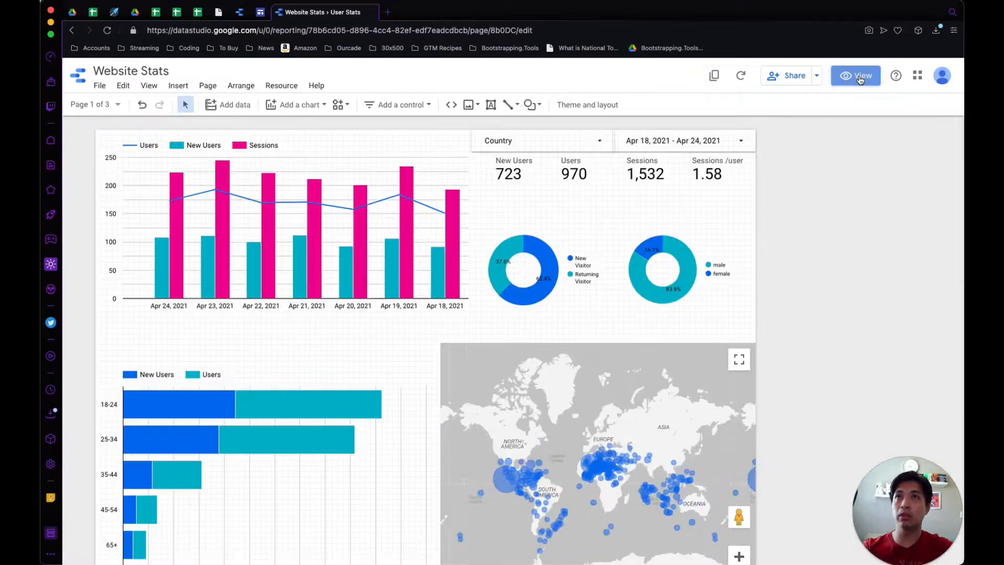
Examine the report settings and the available sharing methods, and close the report settings.
click(100, 86)
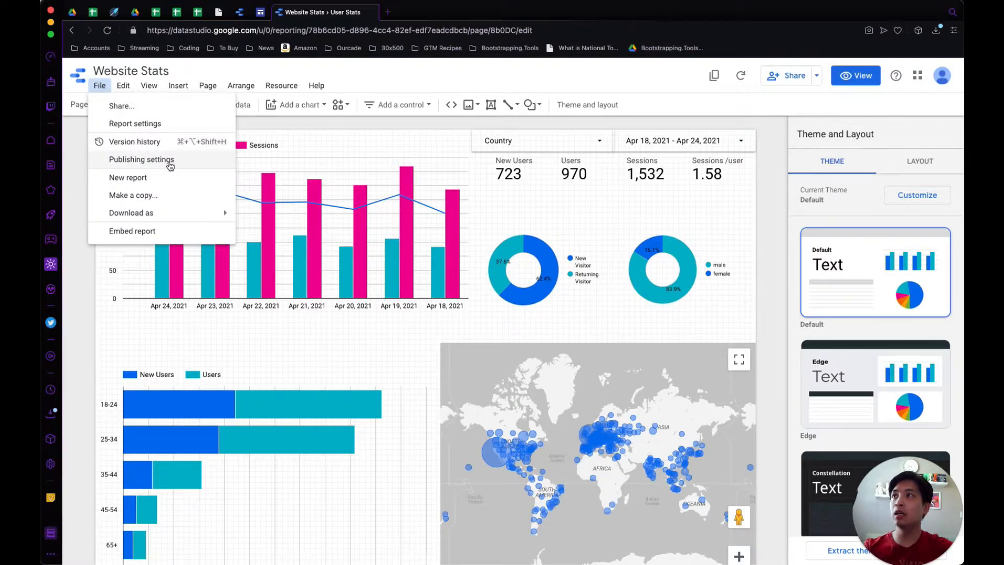
click(152, 124)
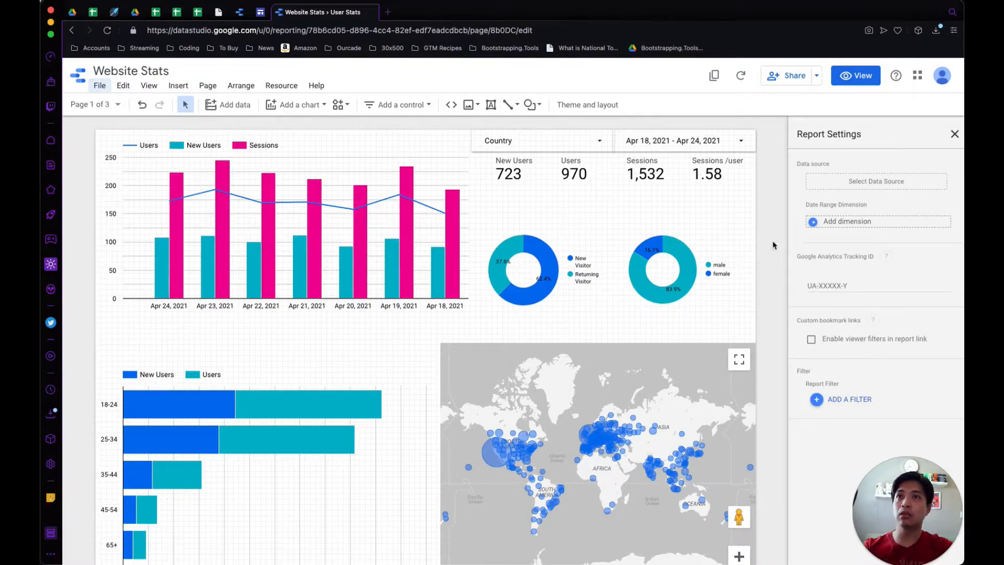
click(817, 76)
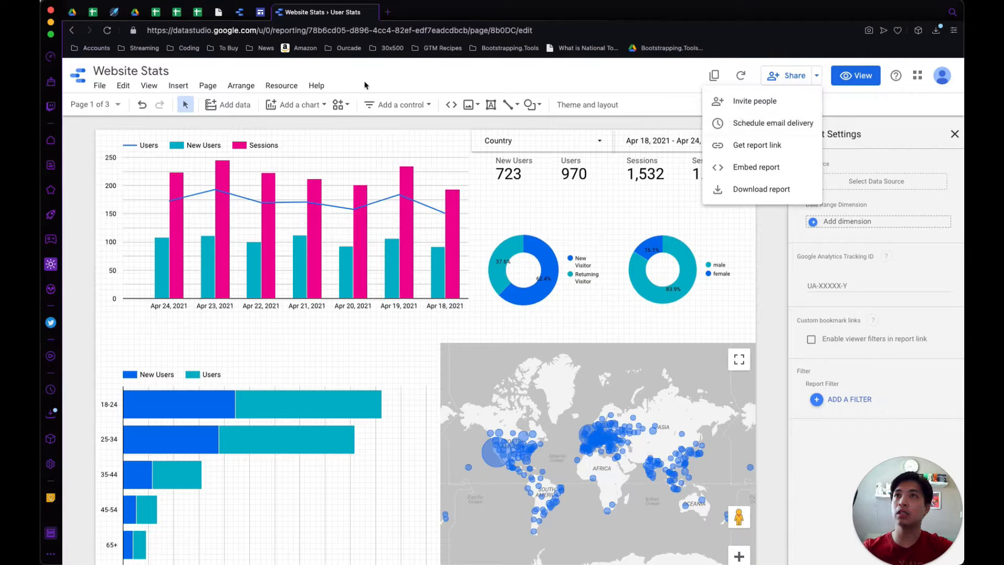
click(320, 73)
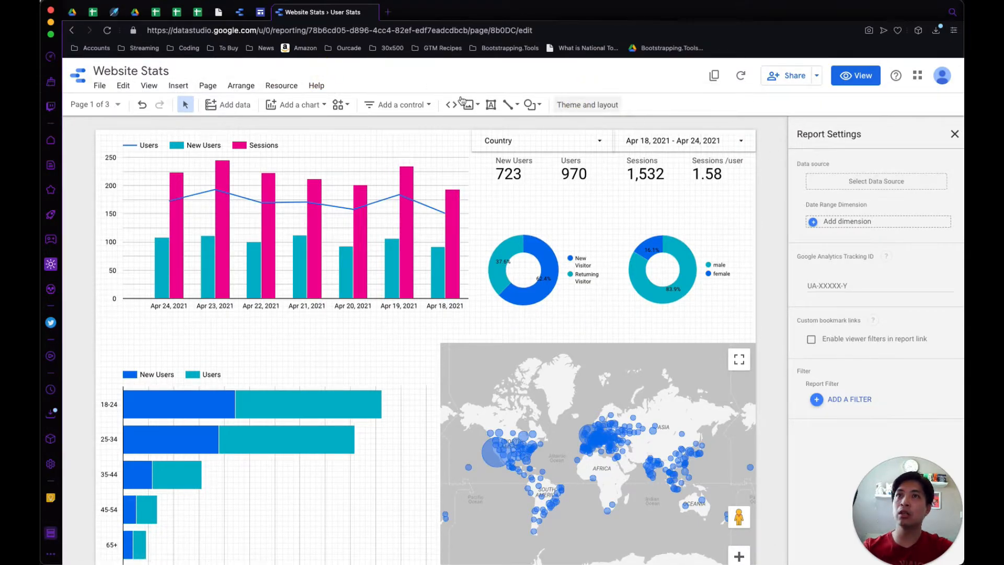
click(955, 133)
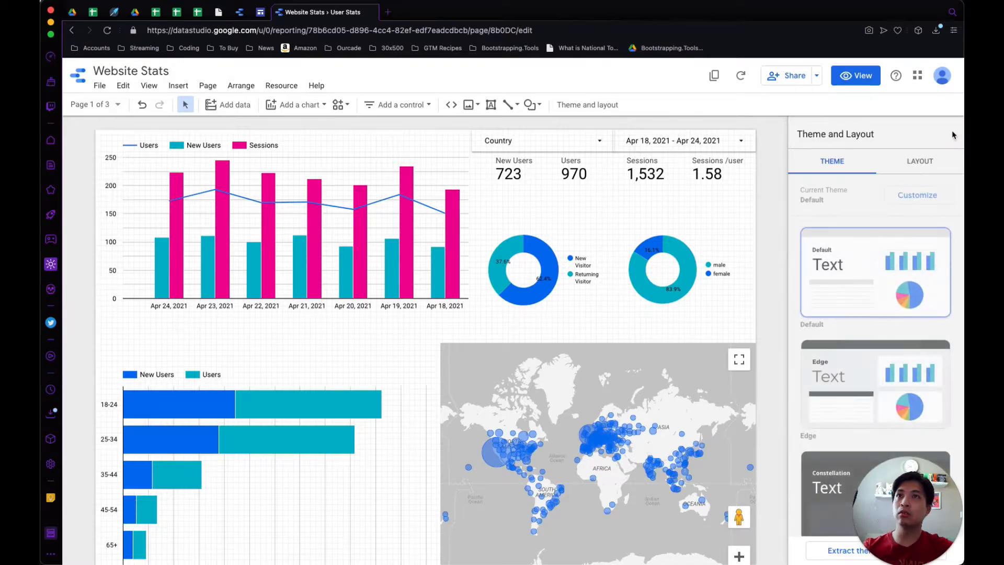
Set the report's view mode header visibility to Auto hide and its navigation type to Dropdown.
click(921, 169)
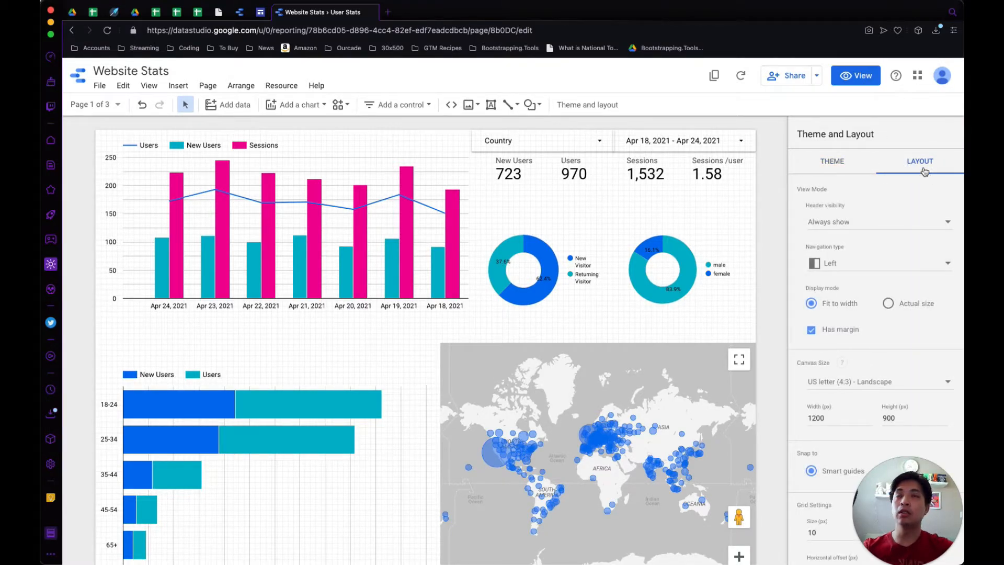
click(858, 228)
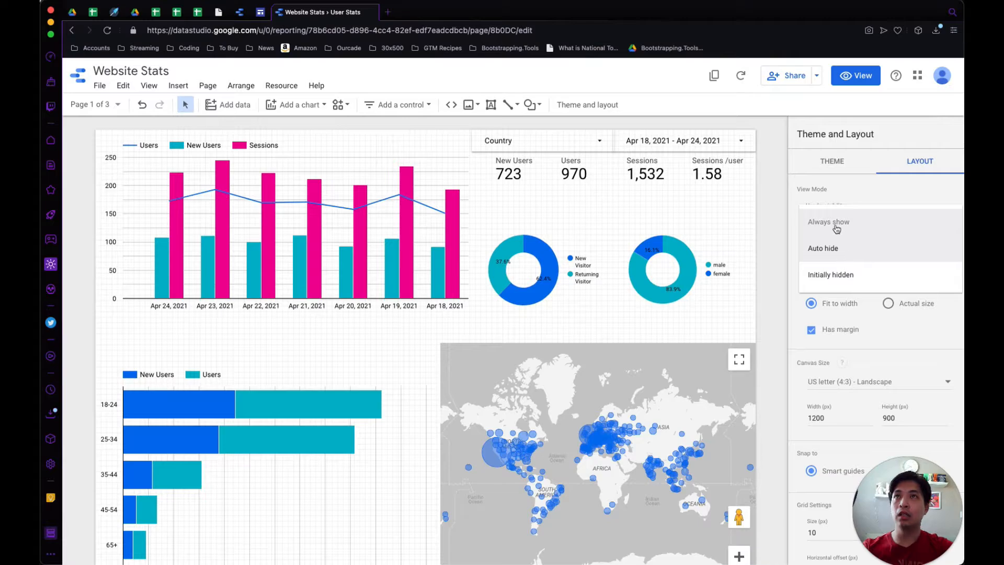
click(848, 252)
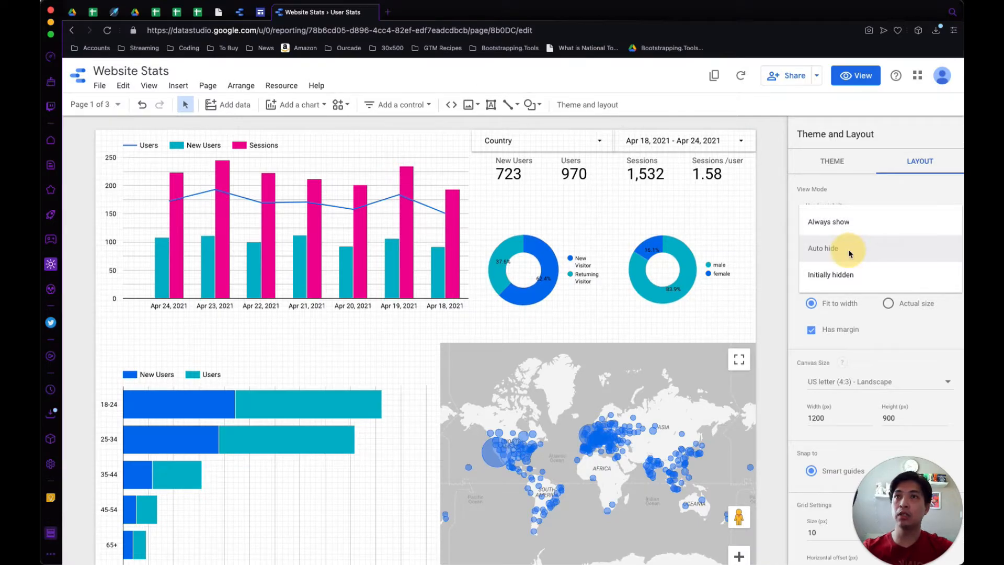
click(843, 267)
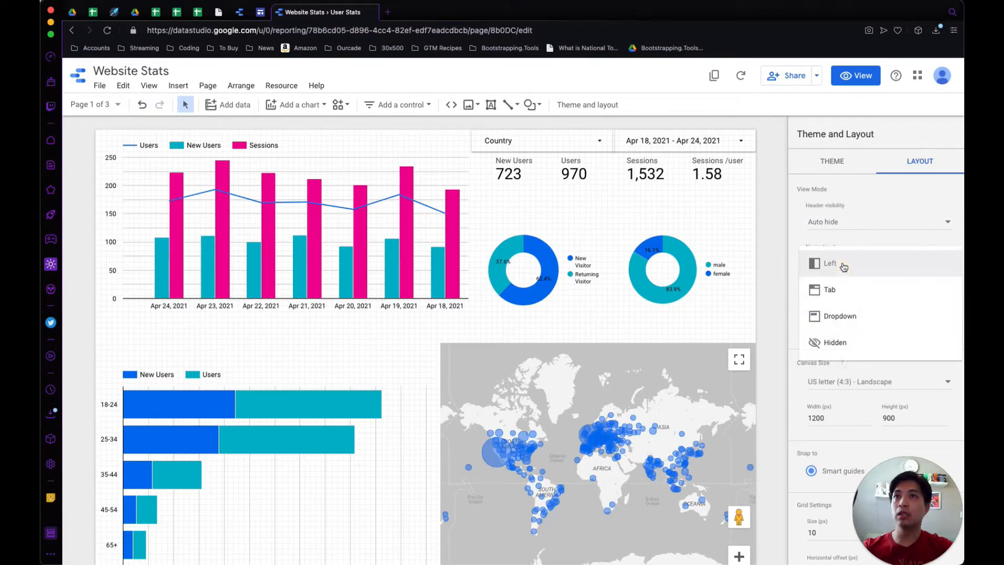
click(838, 323)
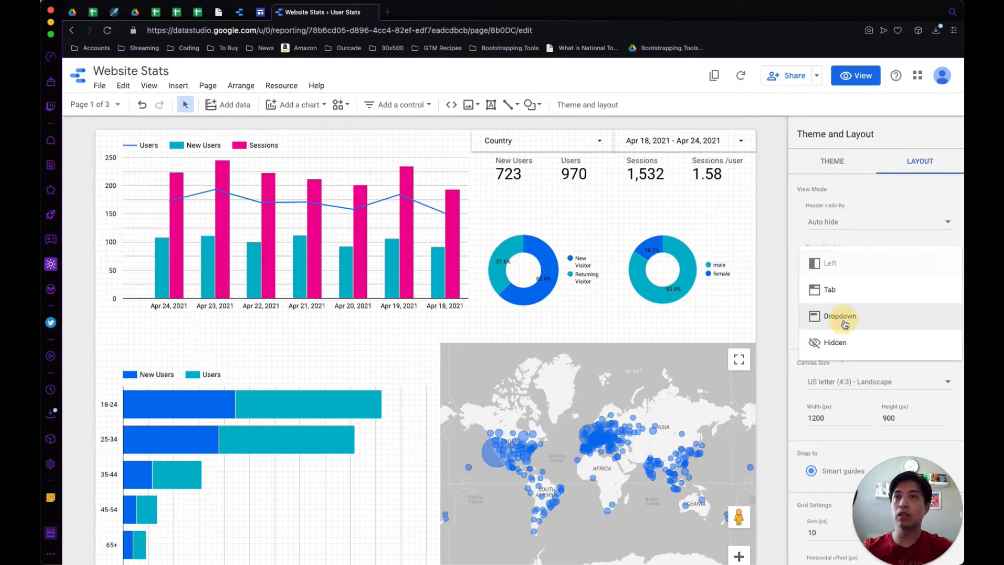
Preview the User Stats page in view mode, examine the auto-hiding header and the full page, and return to editing.
click(856, 79)
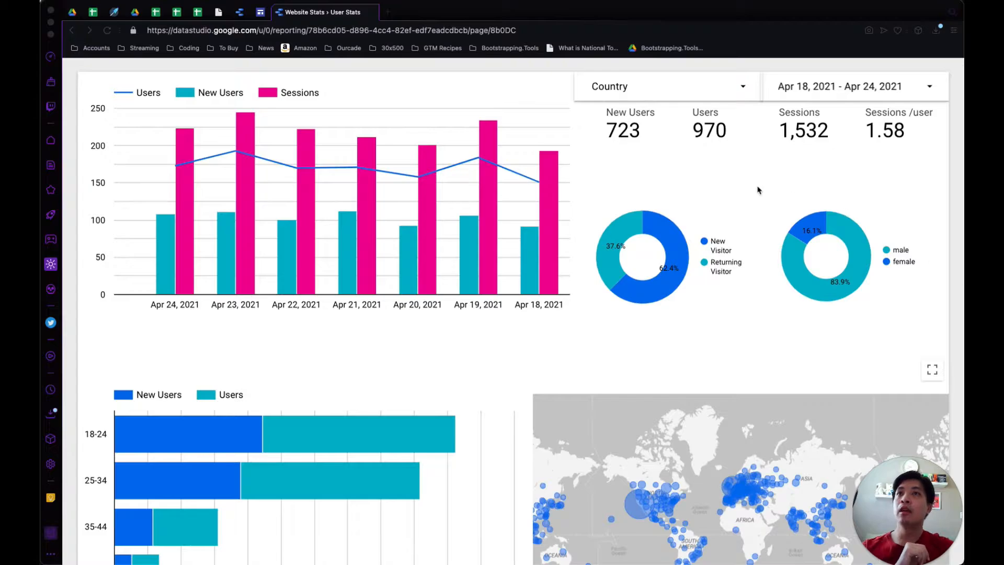
click(589, 150)
mouse_move(570, 66)
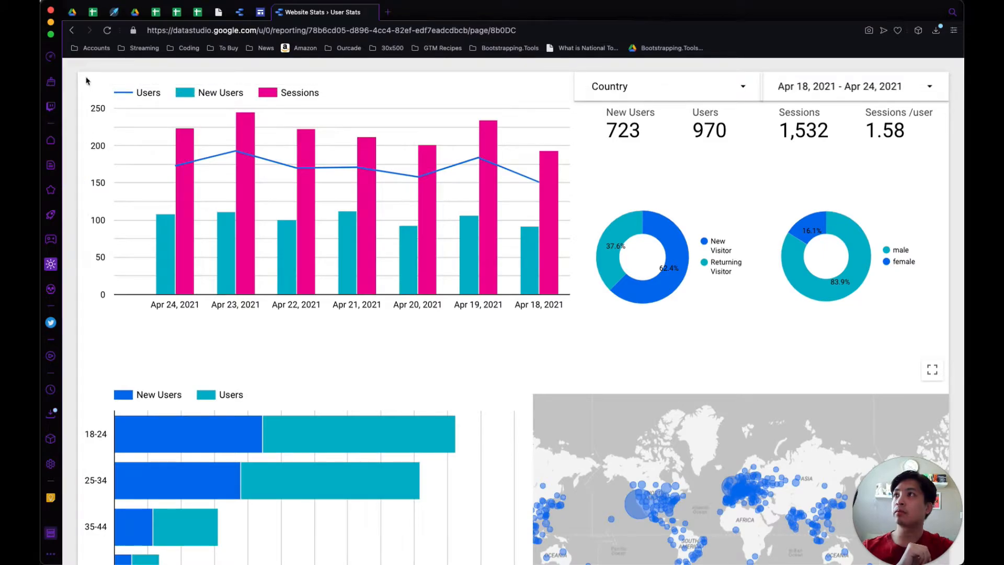
scroll(449, 382, down, 3)
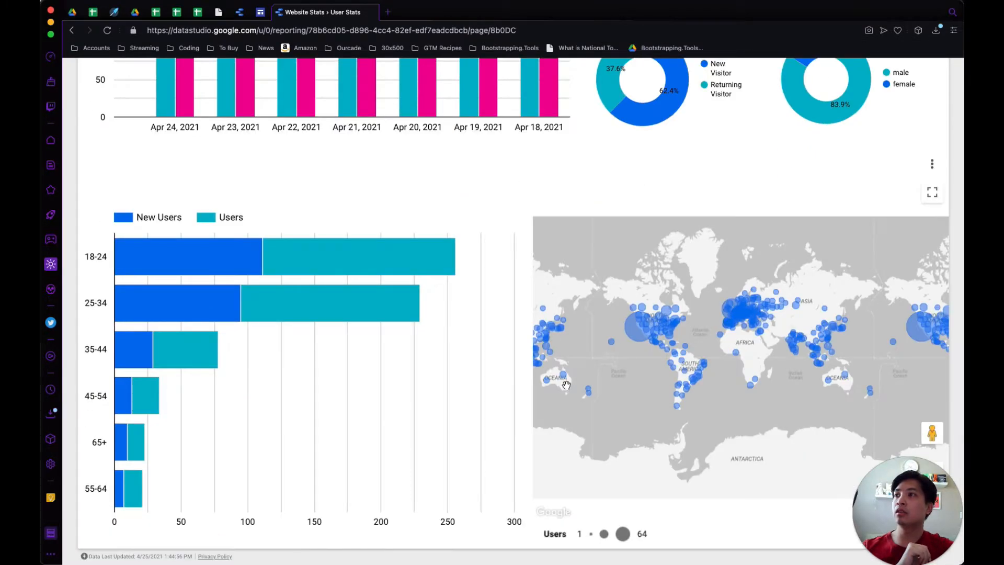
scroll(566, 385, up, 3)
scroll(520, 339, up, 3)
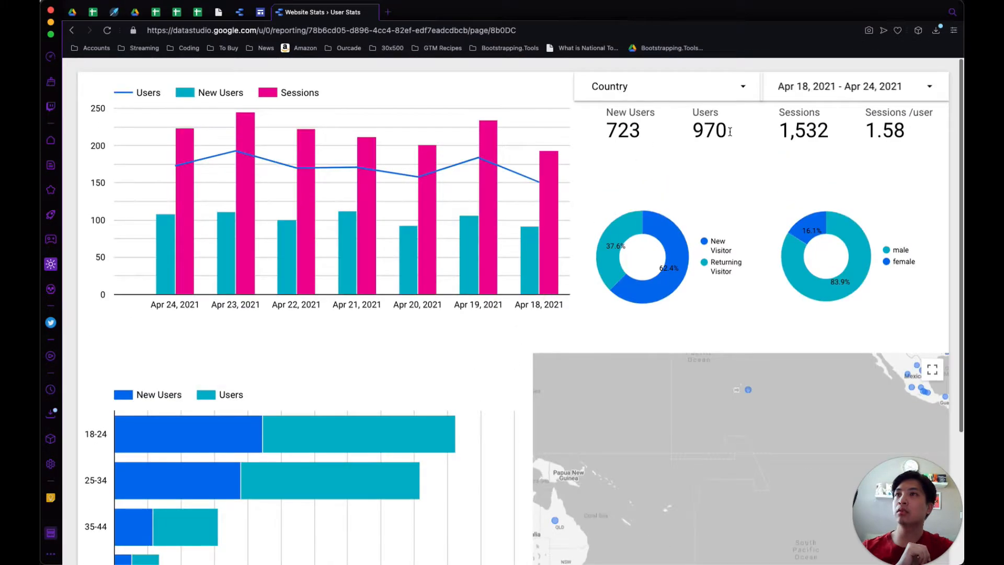
mouse_move(901, 66)
click(865, 75)
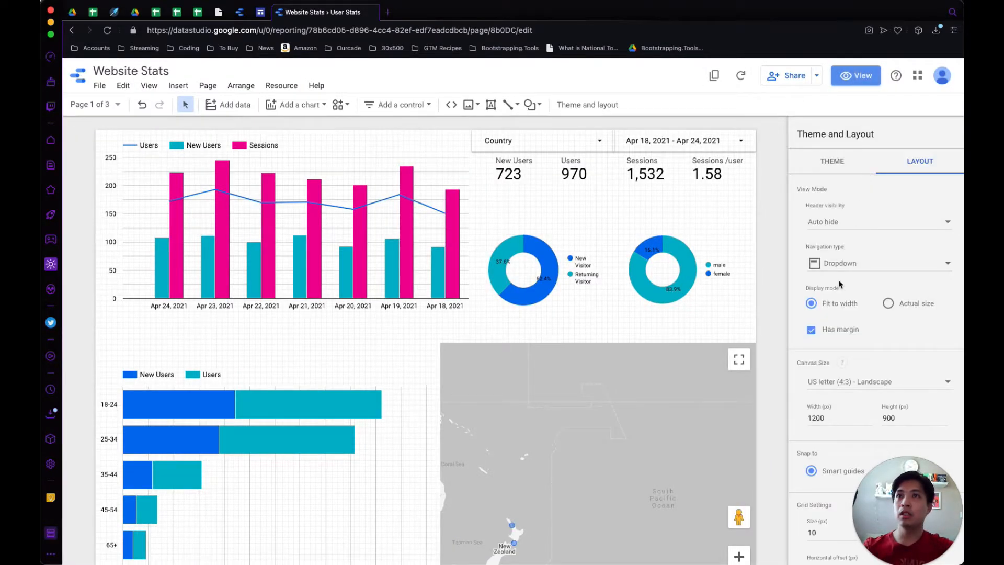
Set the report's navigation type to Tab and switch to view mode.
click(852, 264)
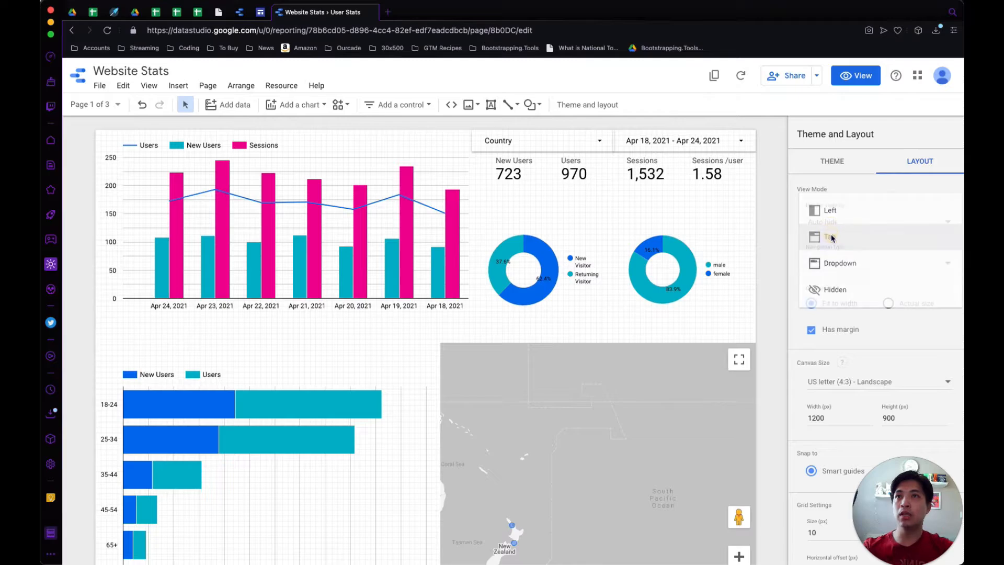
click(831, 238)
click(856, 76)
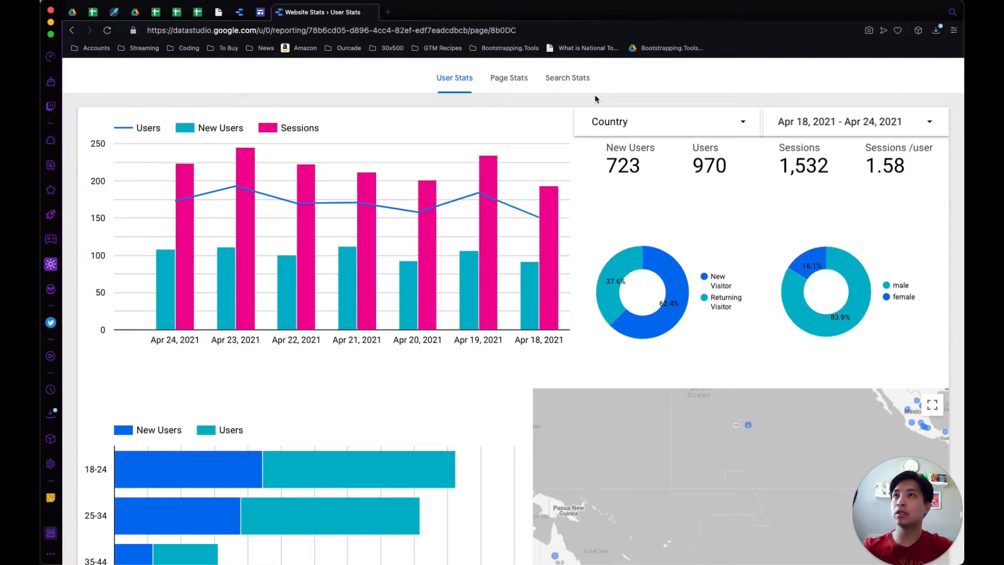
Try the tab navigation across the Search Stats, Page Stats and User Stats pages, and return to editing.
click(563, 83)
click(510, 84)
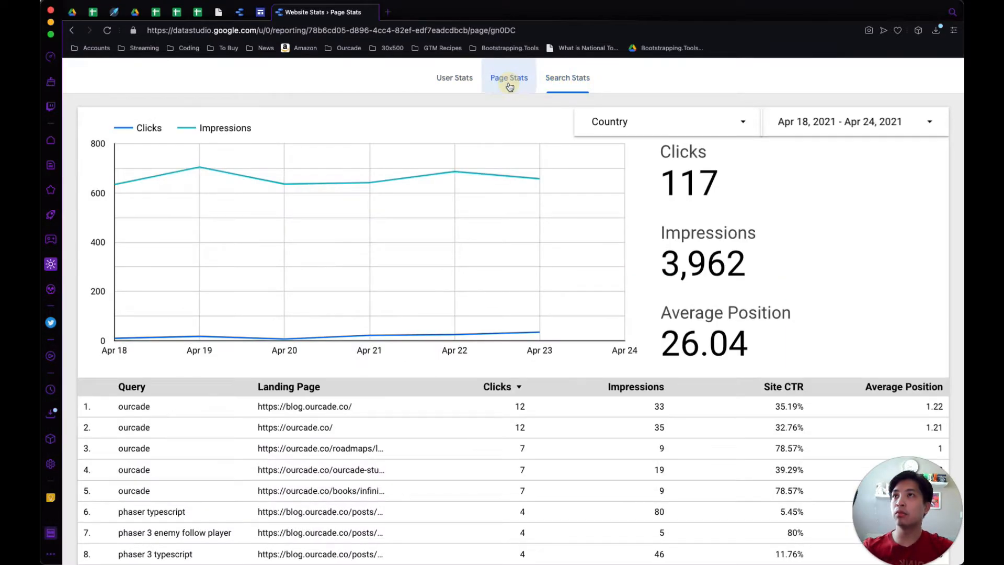
click(454, 79)
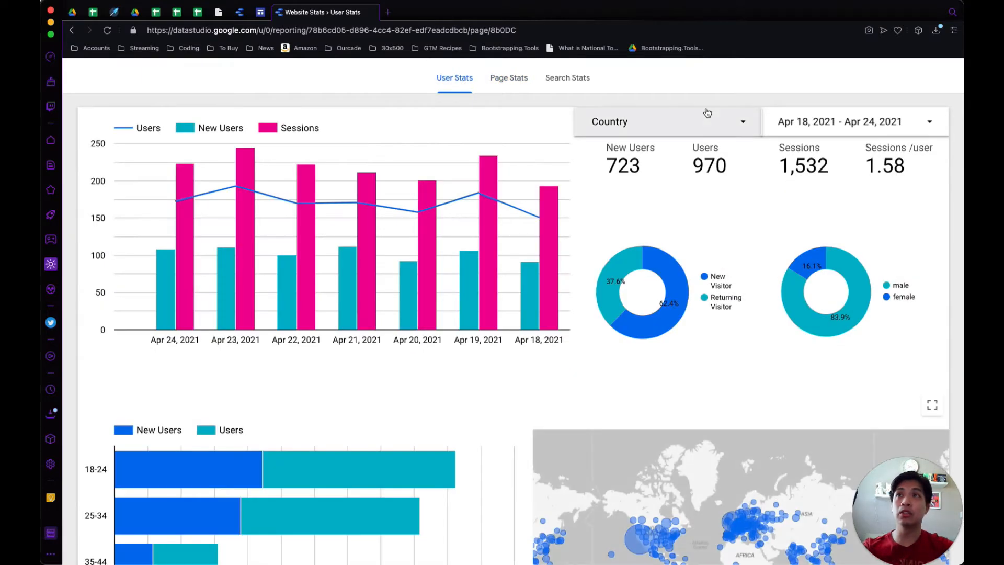
mouse_move(895, 63)
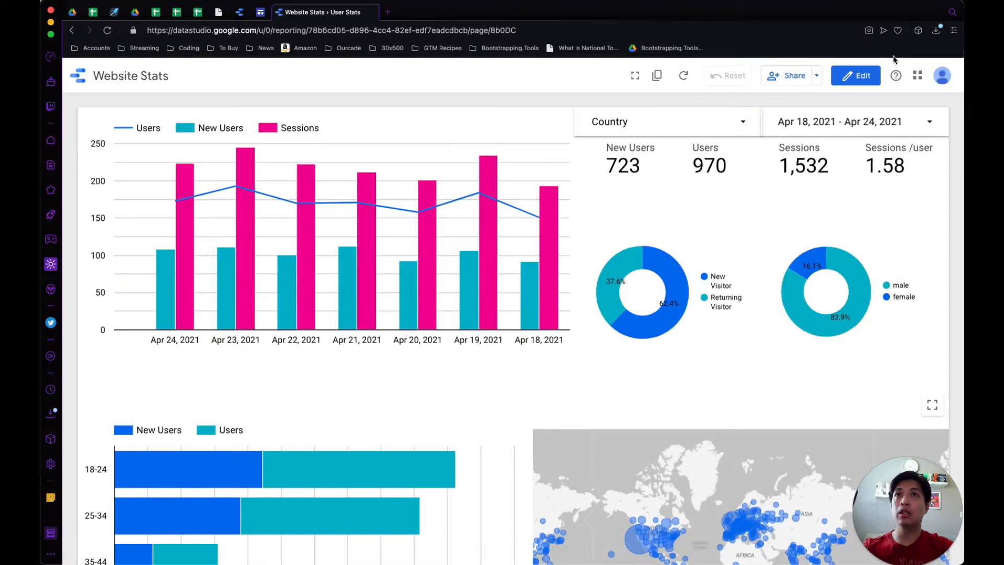
click(857, 76)
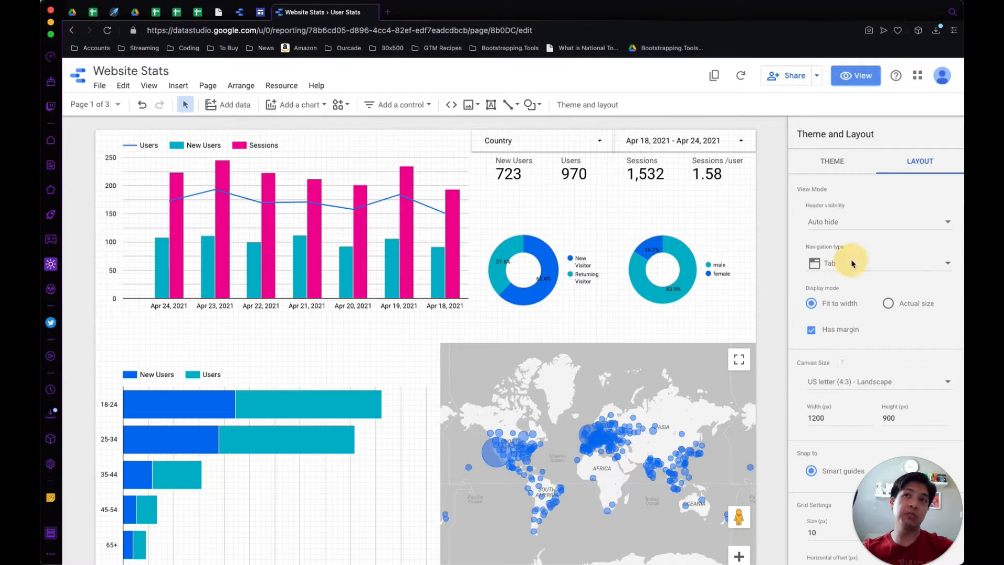
Set the report's navigation type back to Left and its header visibility back to Always show.
click(852, 264)
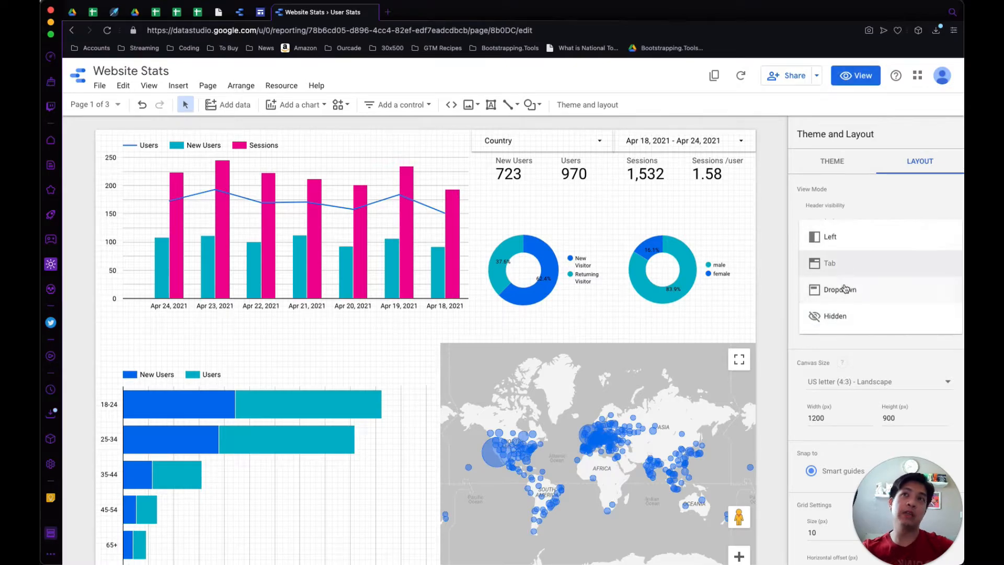
click(845, 240)
click(841, 231)
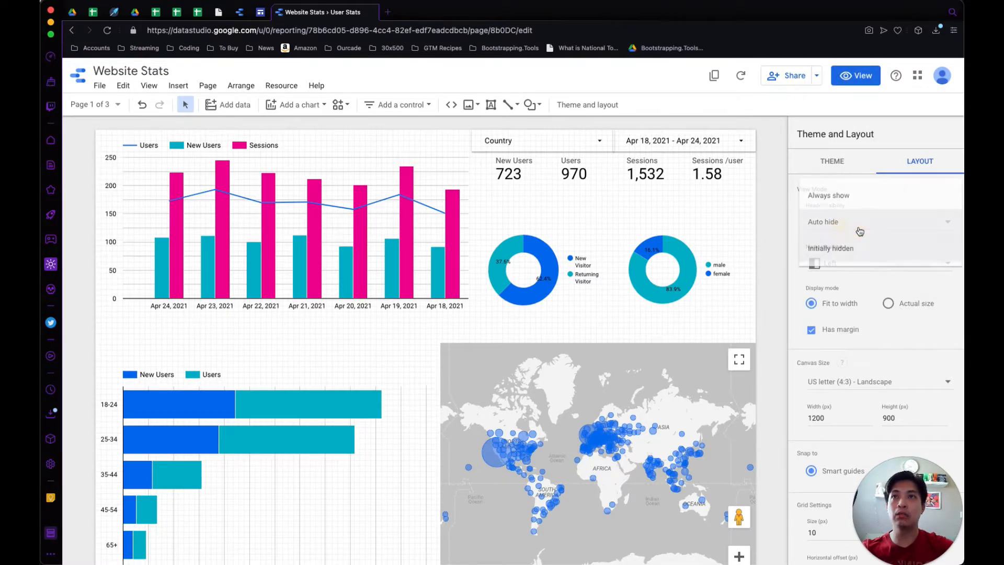
click(845, 198)
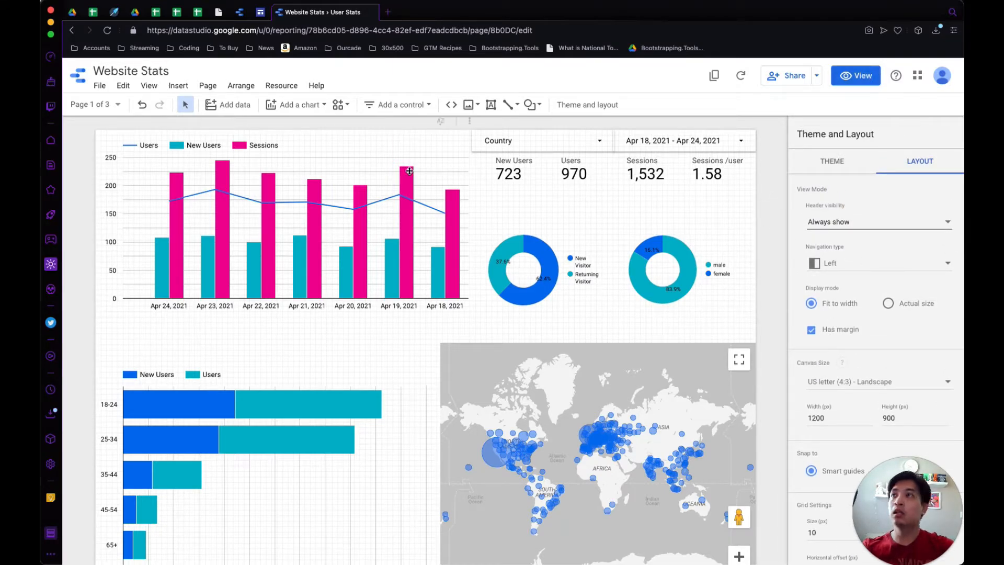
Start scheduling an email delivery of the report and enable customizing the email subject and message.
click(817, 77)
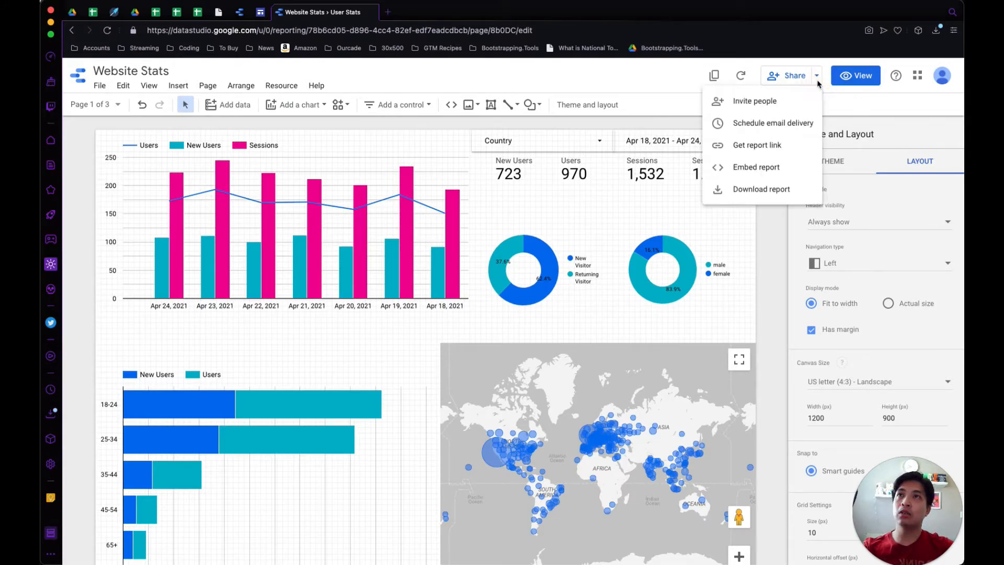
click(782, 130)
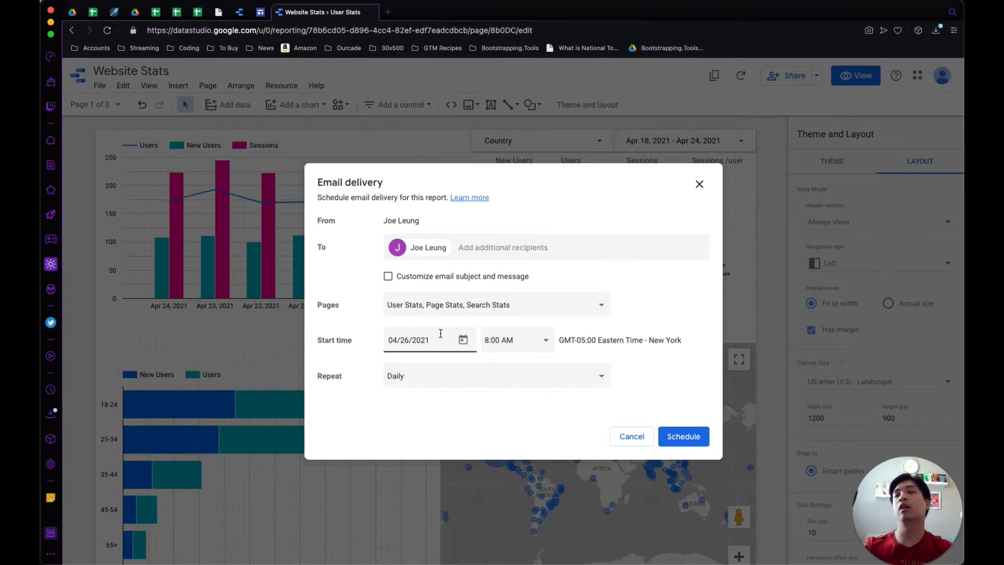
click(469, 254)
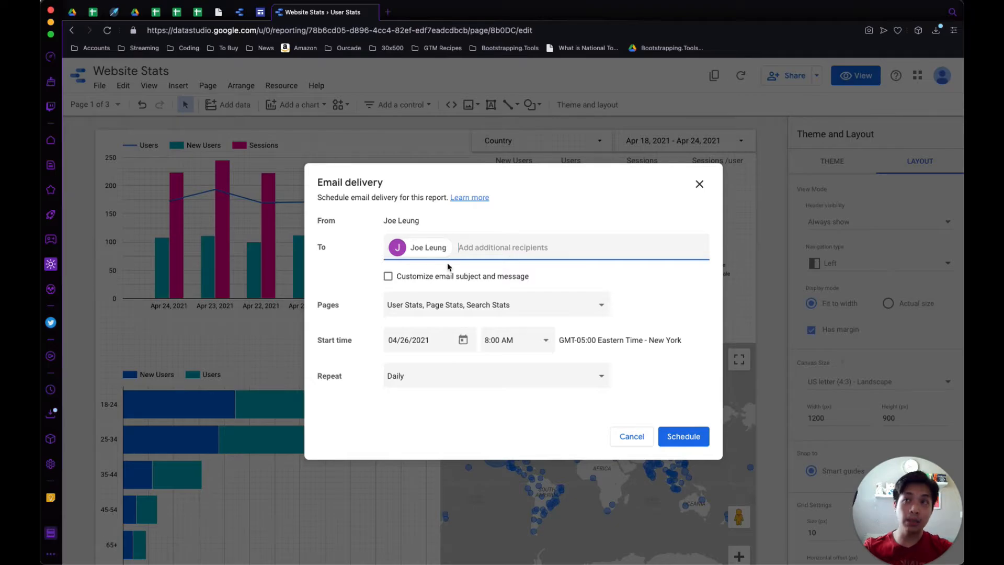
click(430, 277)
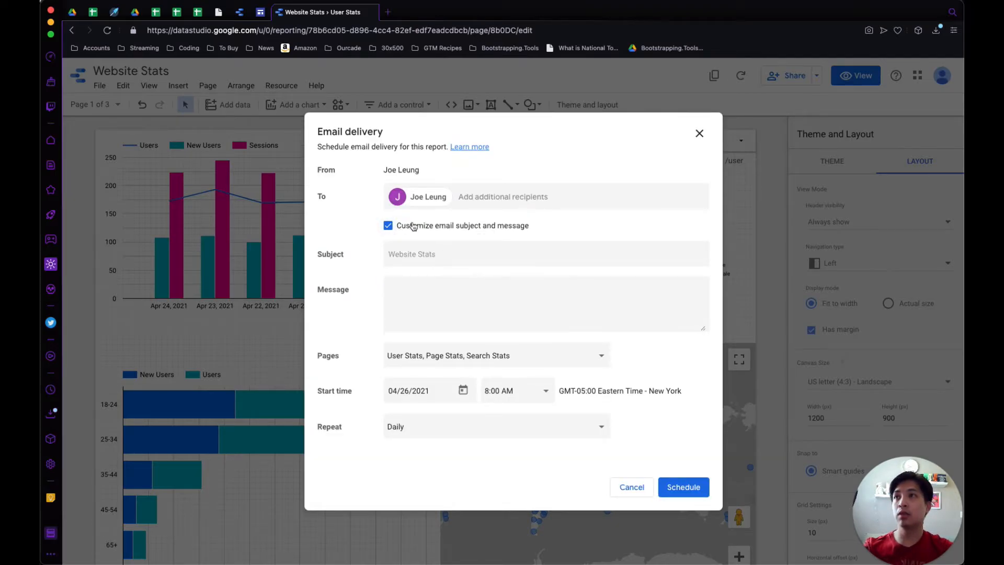
click(459, 253)
click(467, 298)
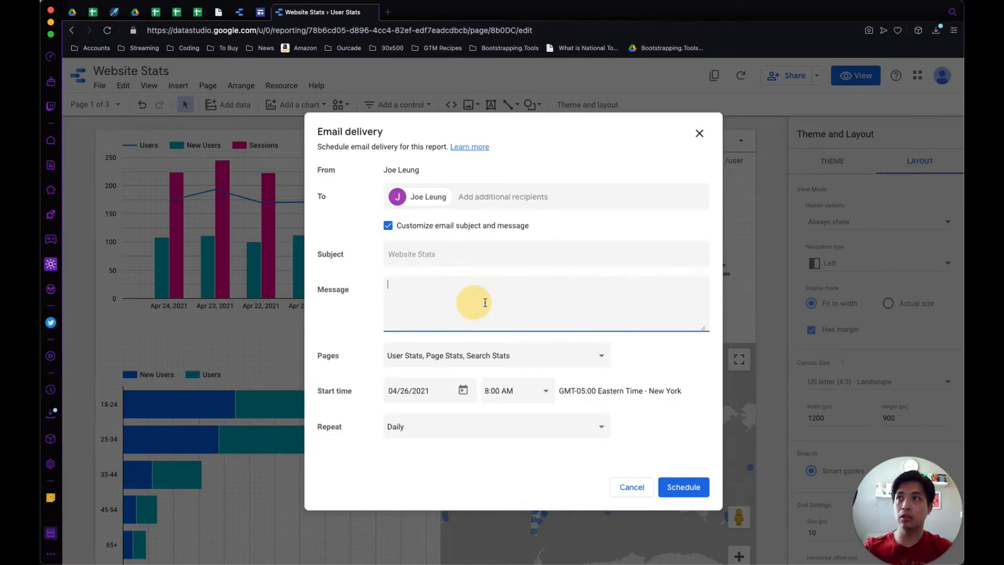
Examine the page selection and the available start times for the email delivery.
click(457, 355)
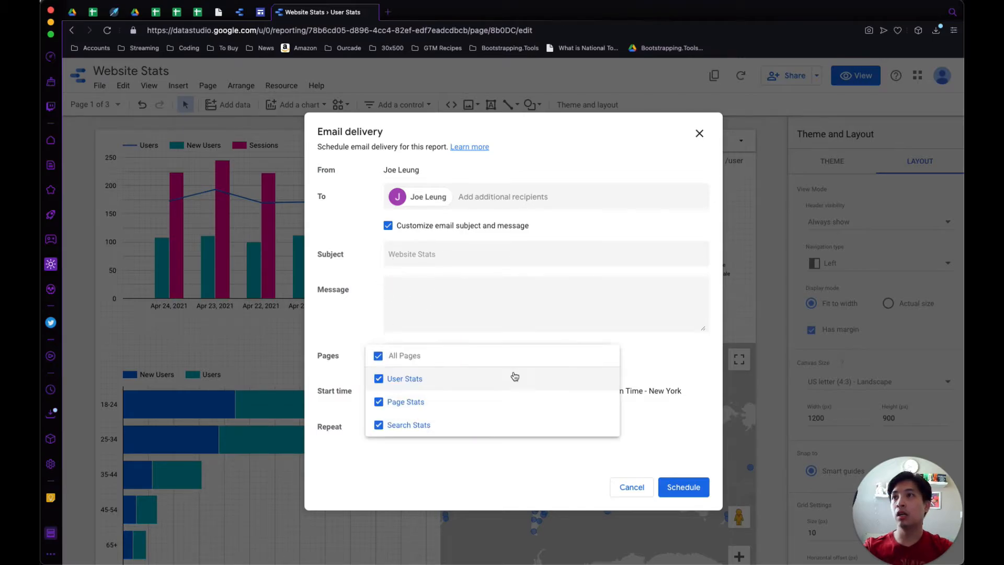
click(370, 328)
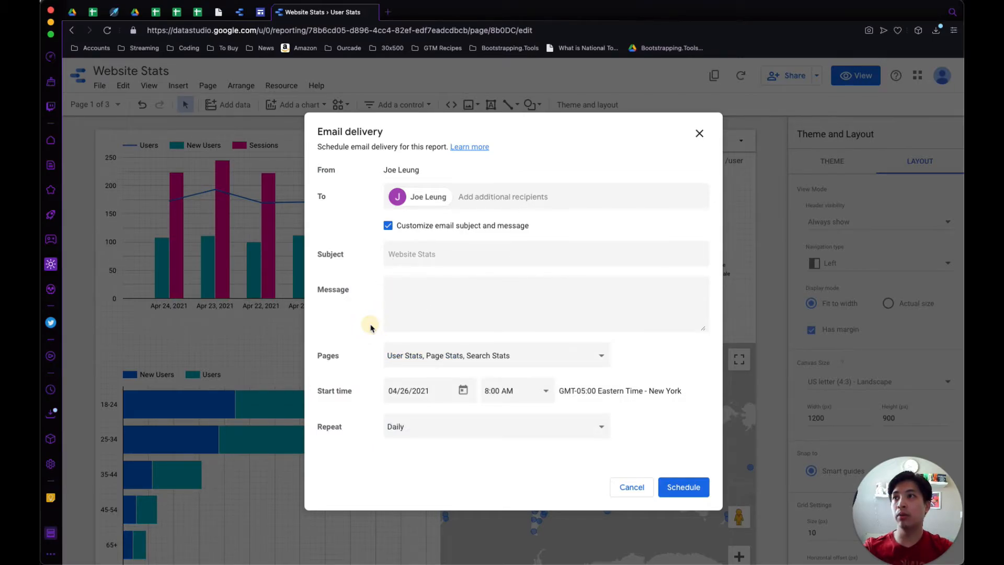
click(535, 390)
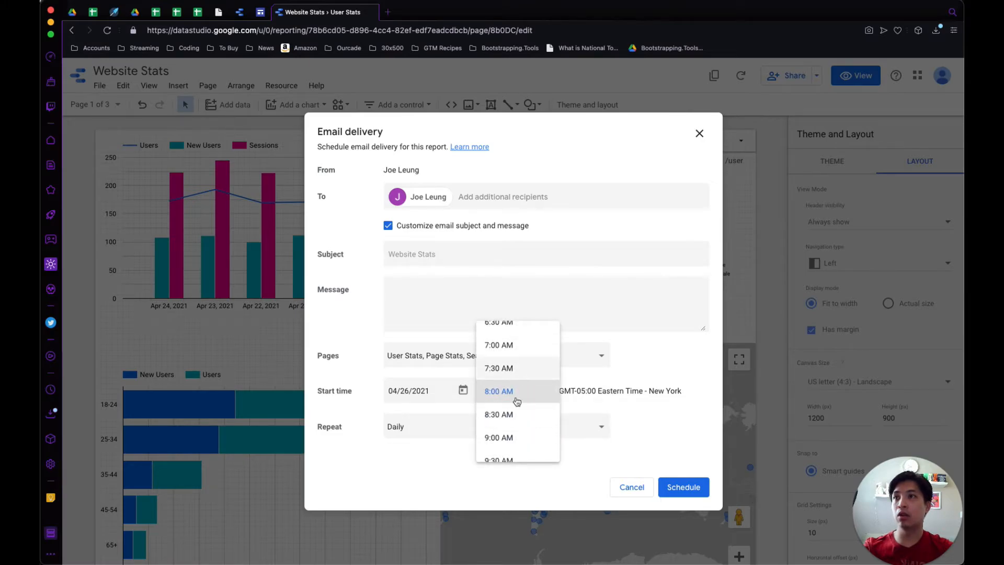
click(433, 411)
Set the email delivery to a custom repeat of every 3 days and check the available interval units.
click(440, 427)
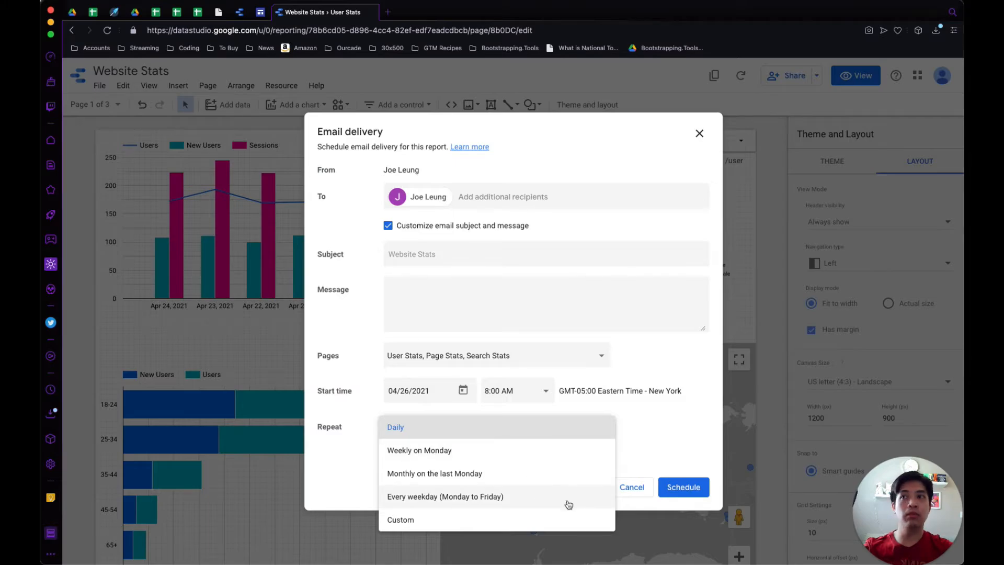
click(501, 519)
click(454, 450)
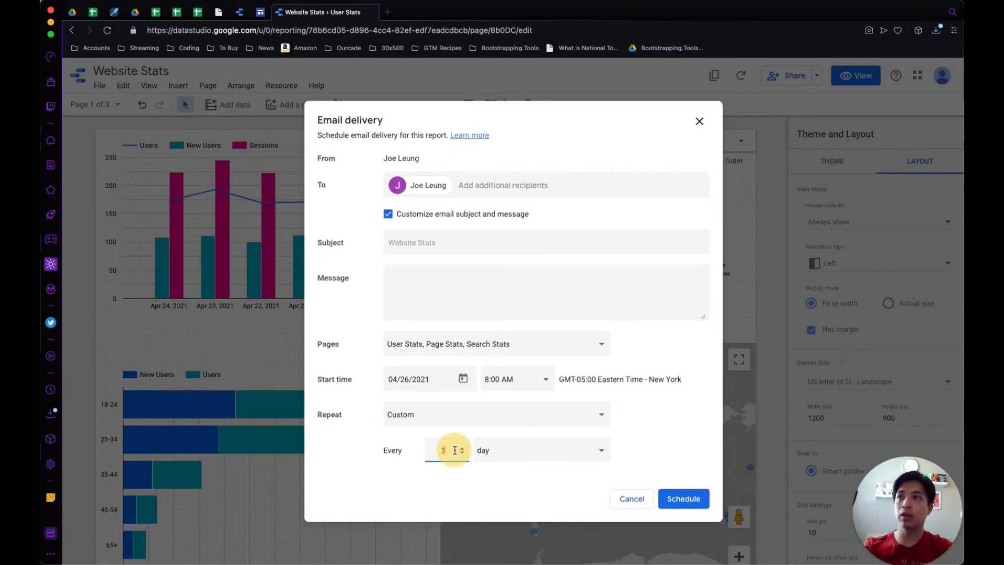
key(BackSpace)
text(3)
click(506, 451)
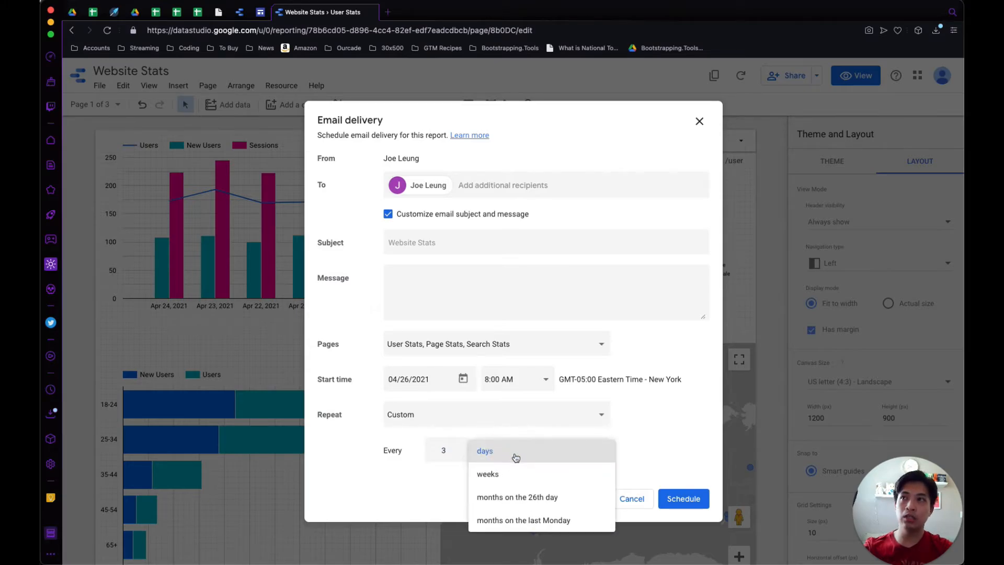
Clear the custom repeat interval's number and review the day, week and month units.
click(447, 452)
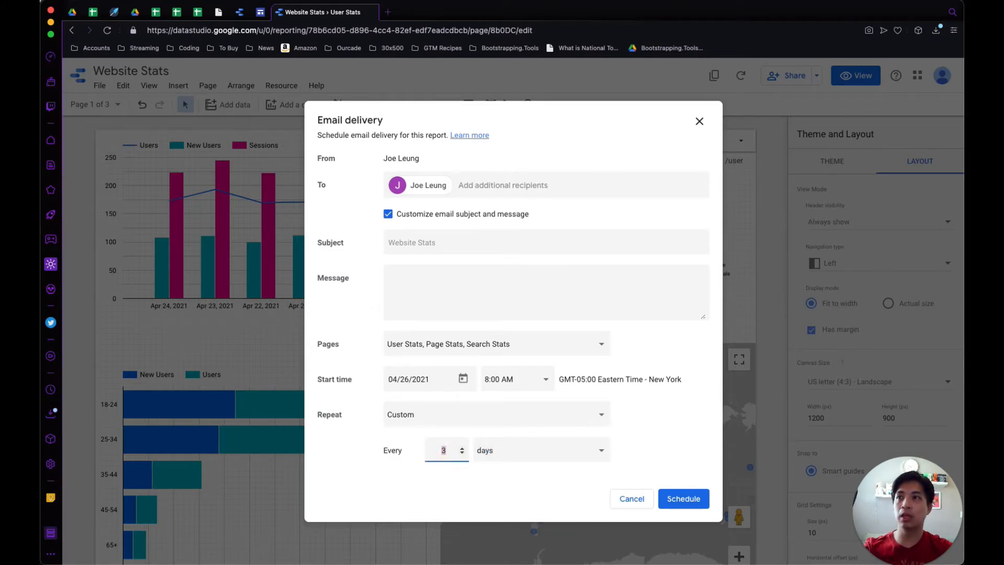
key(BackSpace)
click(493, 454)
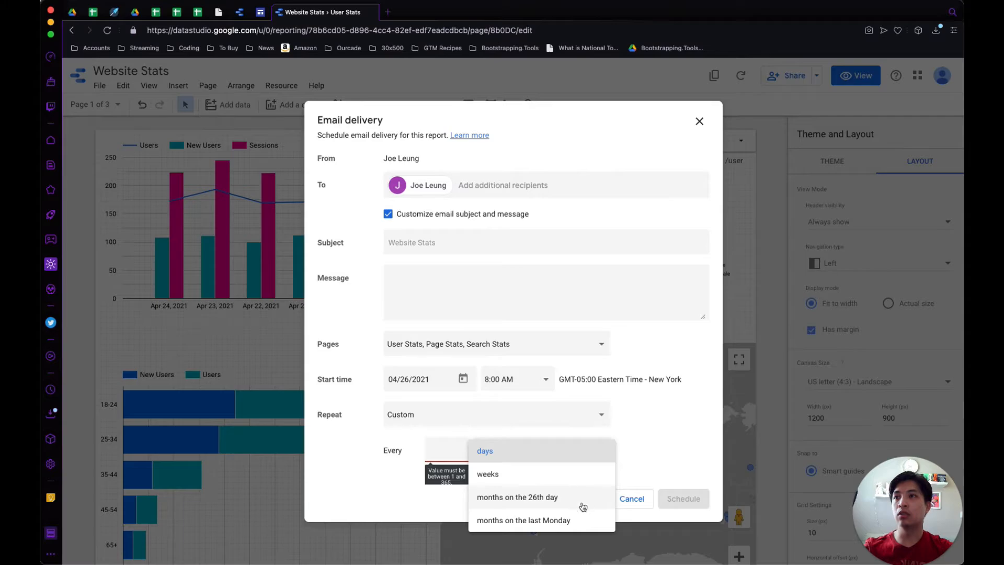
click(453, 455)
Set the email delivery's start date to 04/30/2021 and its custom repeat to every 1 month on the last Friday.
click(461, 377)
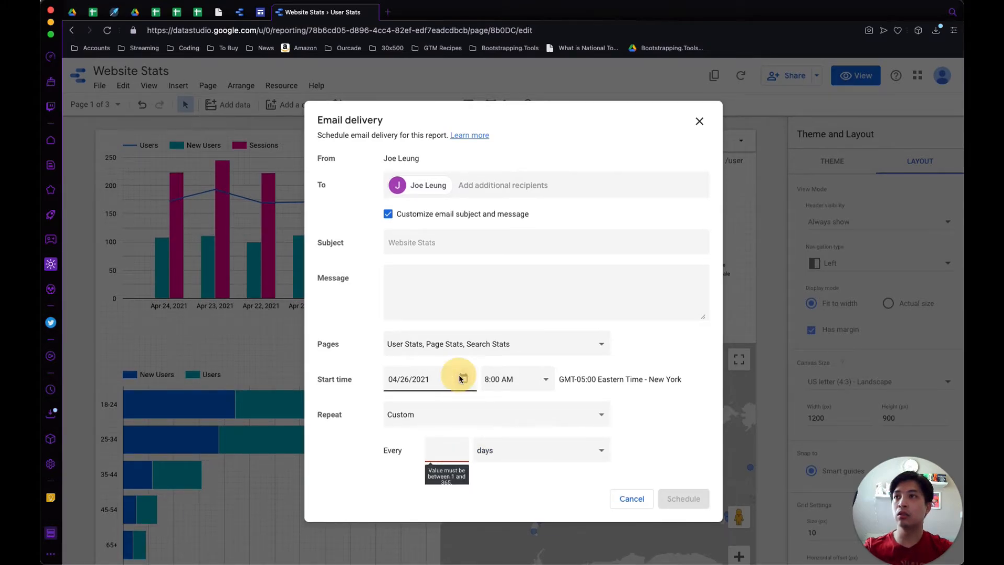
click(507, 328)
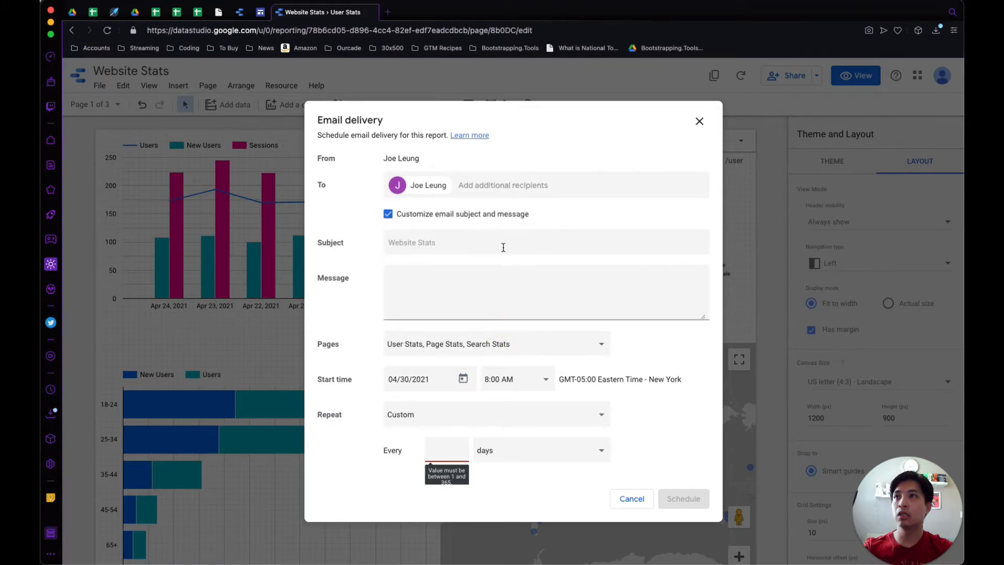
click(524, 454)
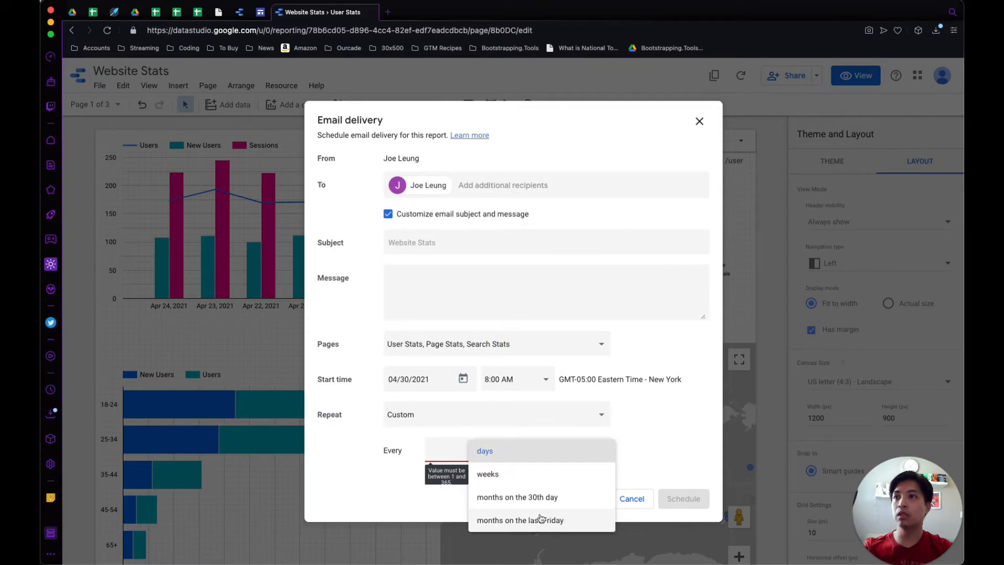
click(511, 519)
click(461, 450)
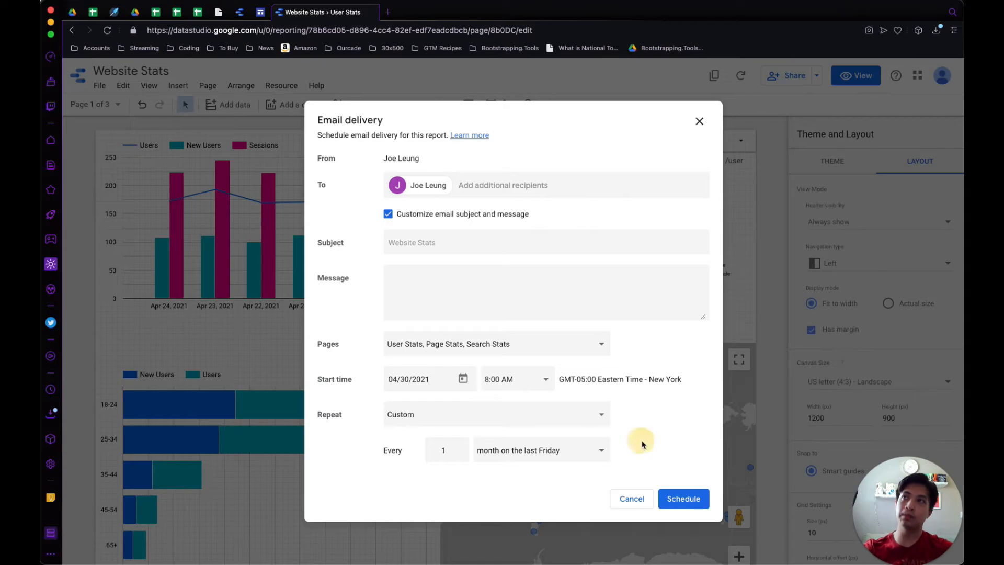
Check the email subject field and cancel the email delivery without scheduling it.
click(400, 235)
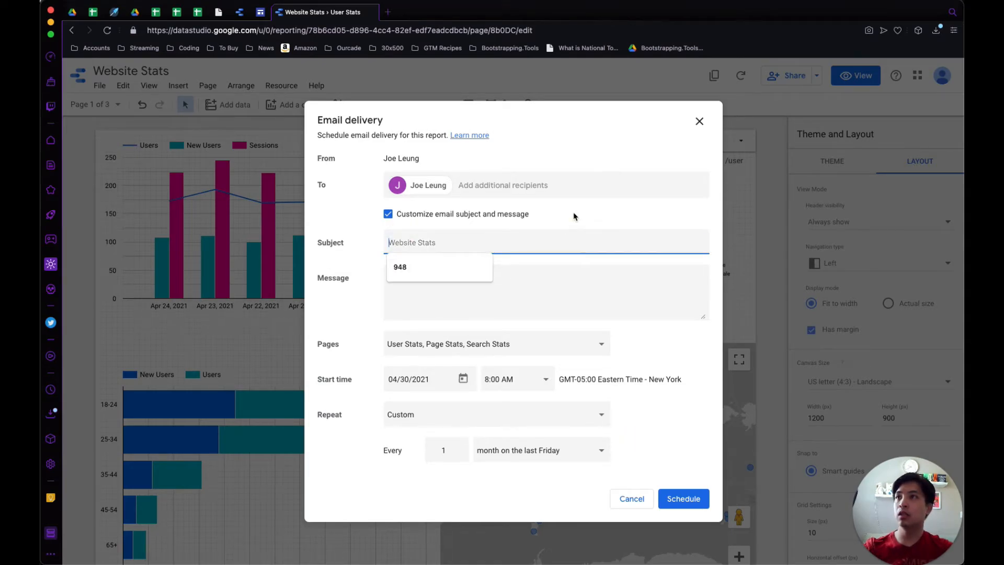
click(556, 198)
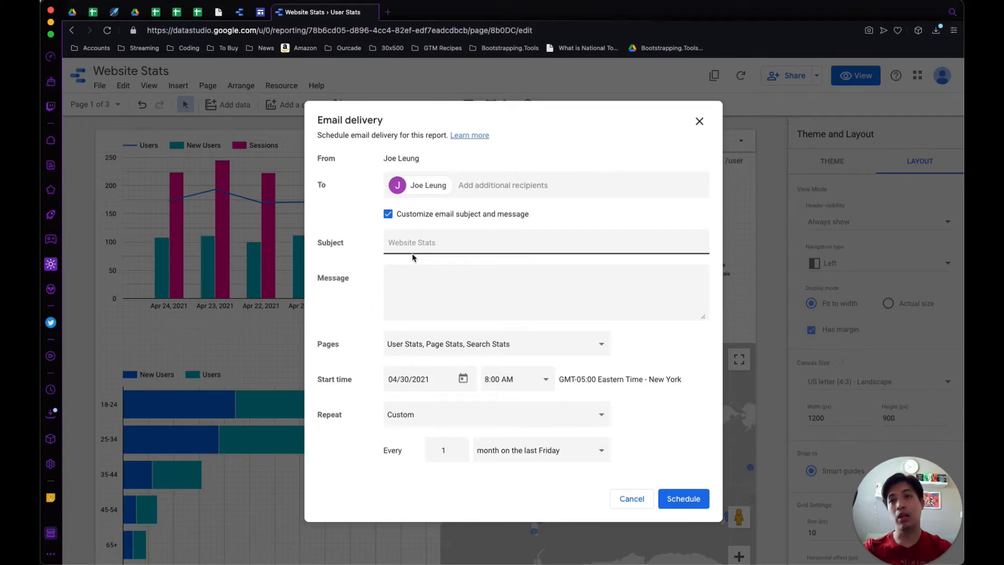
click(631, 500)
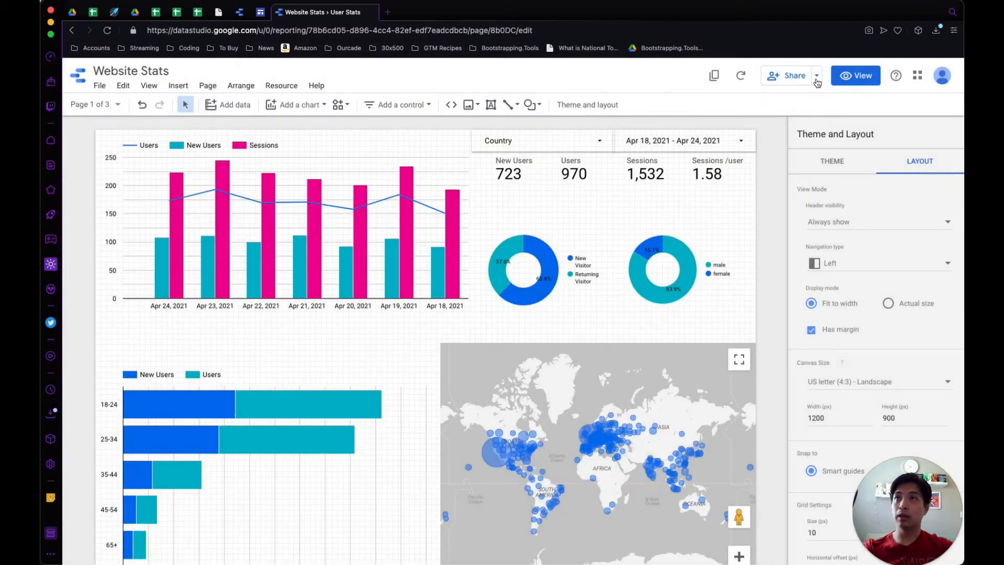
Open the report's embedding options, choose Embed URL and copy the URL to the clipboard.
click(818, 76)
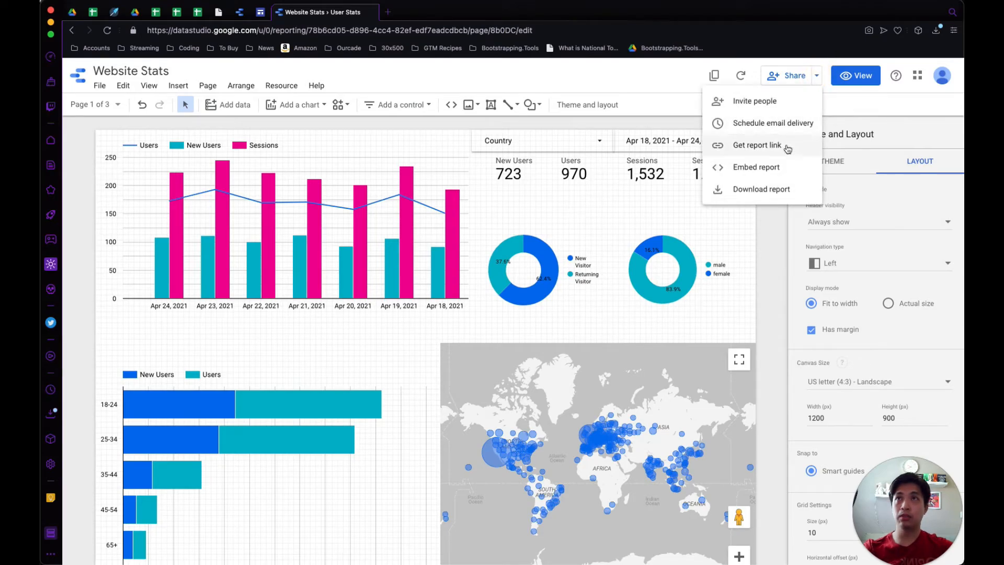
click(782, 169)
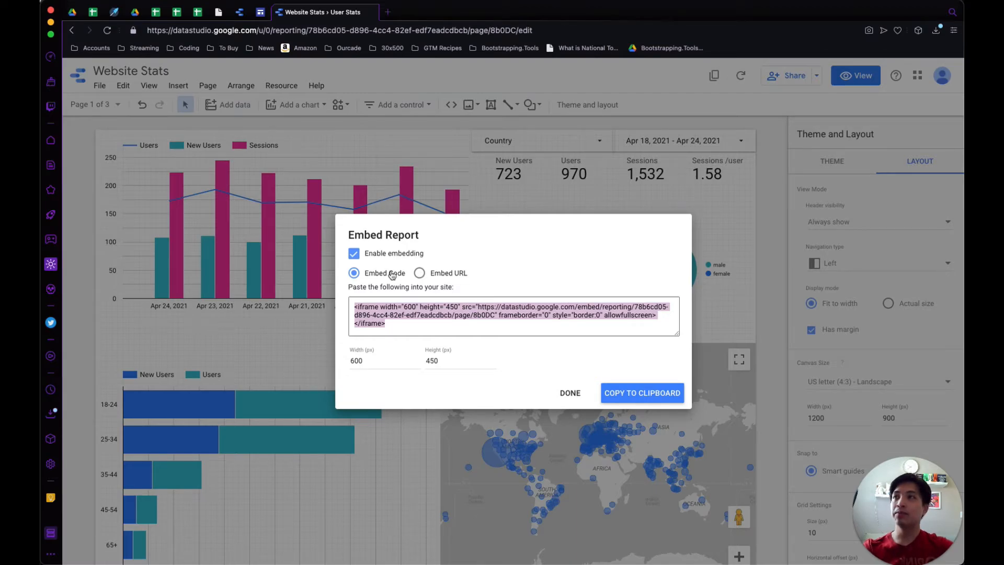
click(420, 273)
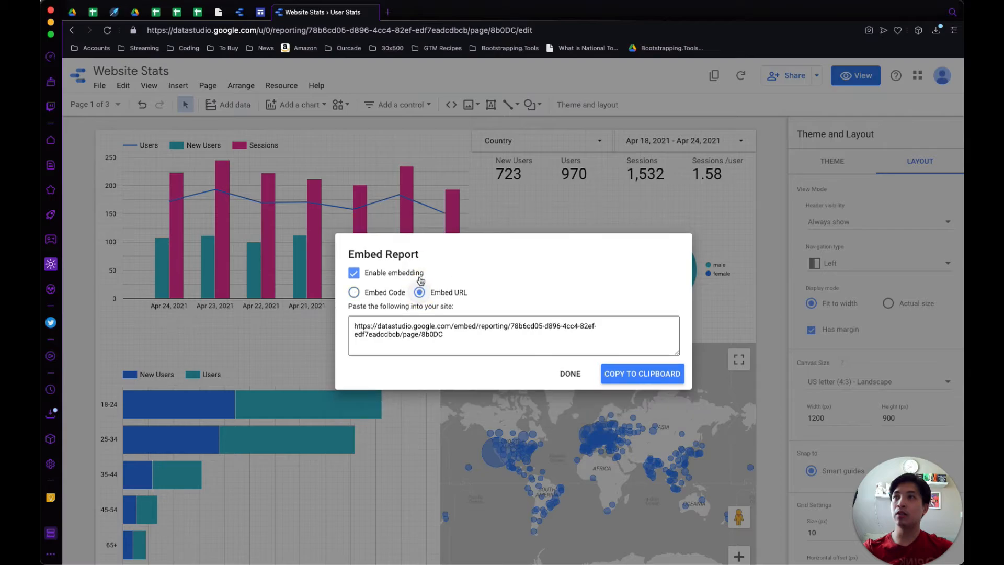
click(438, 325)
triple_click(438, 325)
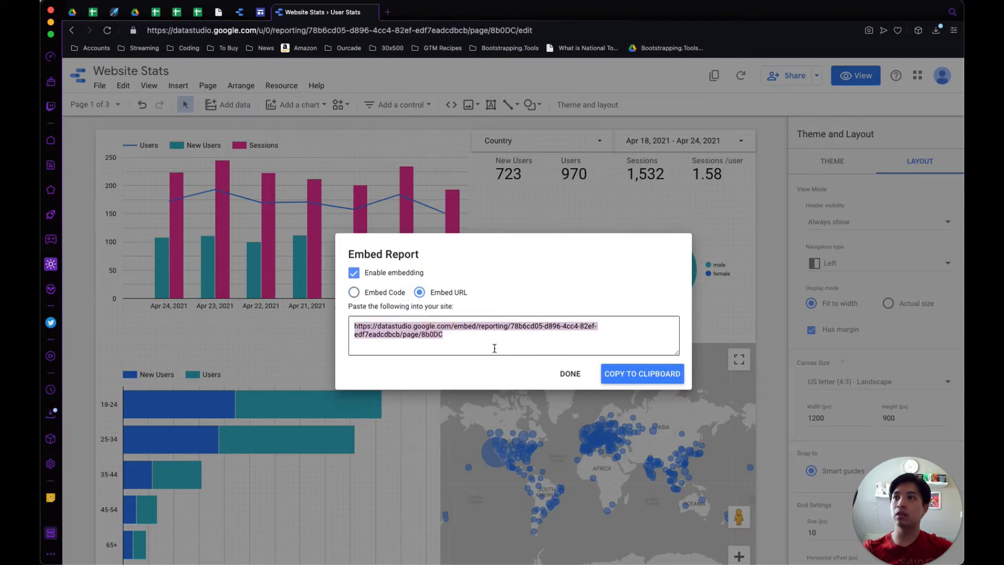
click(634, 375)
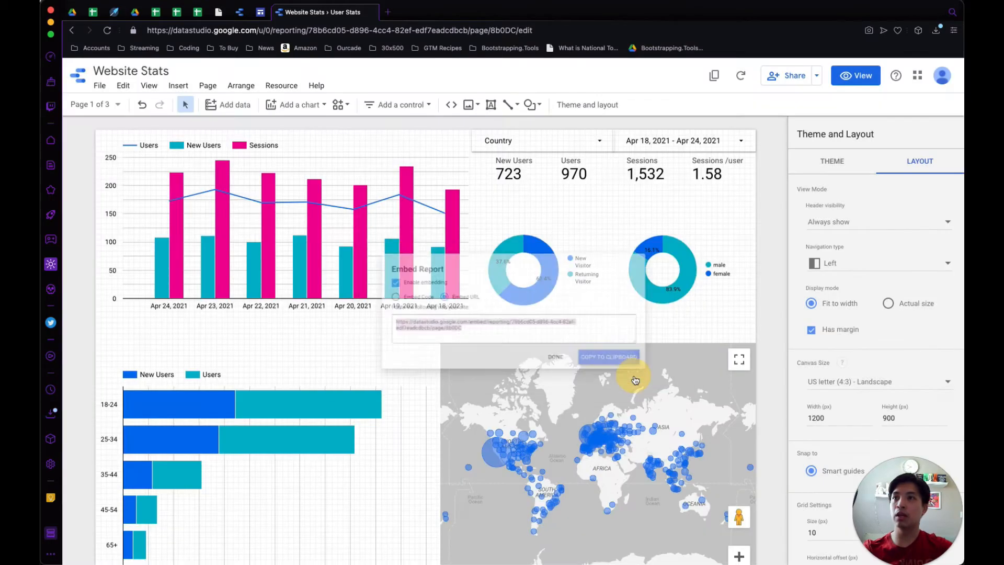
Switch to the YourSiteName site in Google Sites, look over the embedded report and open the site preview.
click(260, 12)
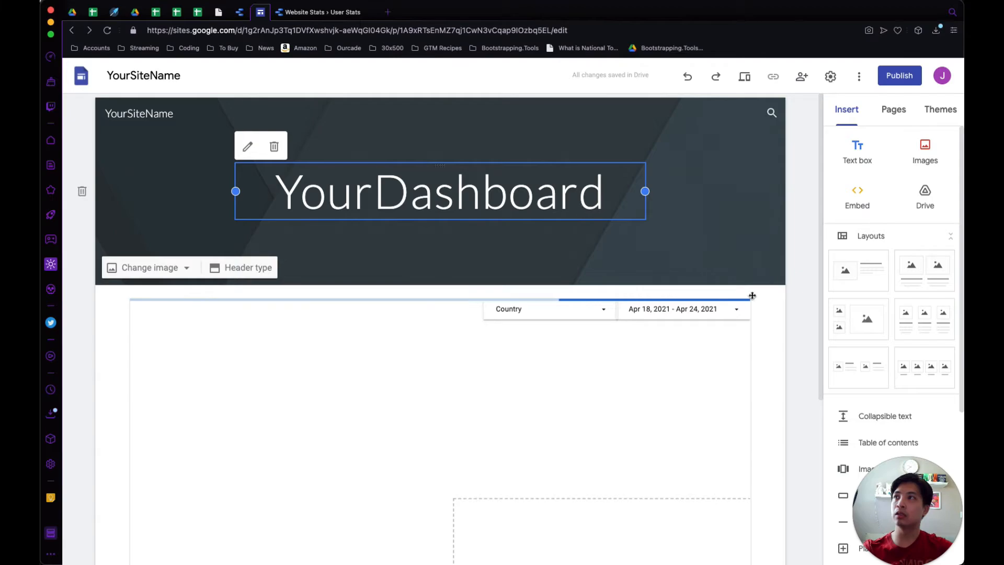
scroll(790, 432, down, 3)
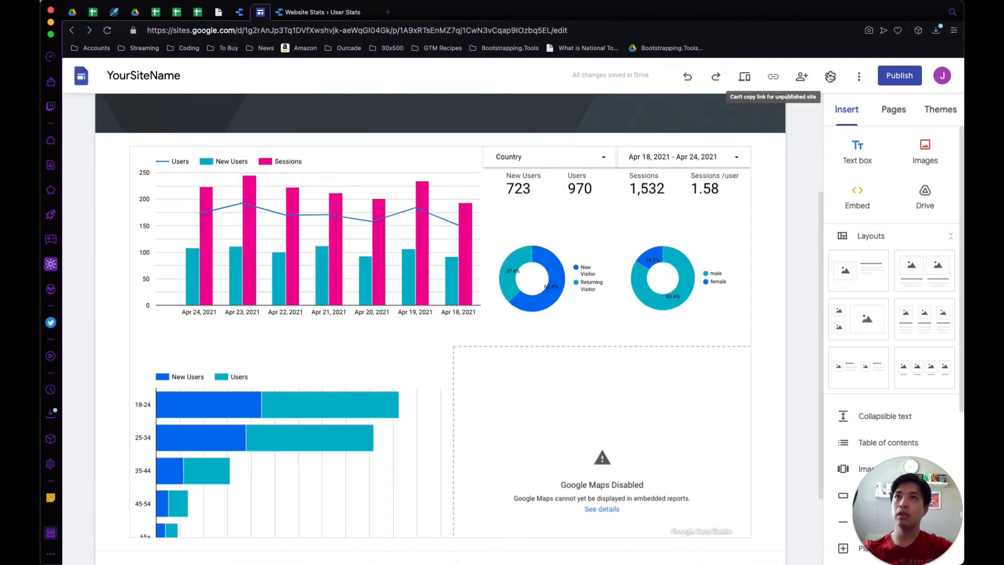
click(858, 76)
click(748, 77)
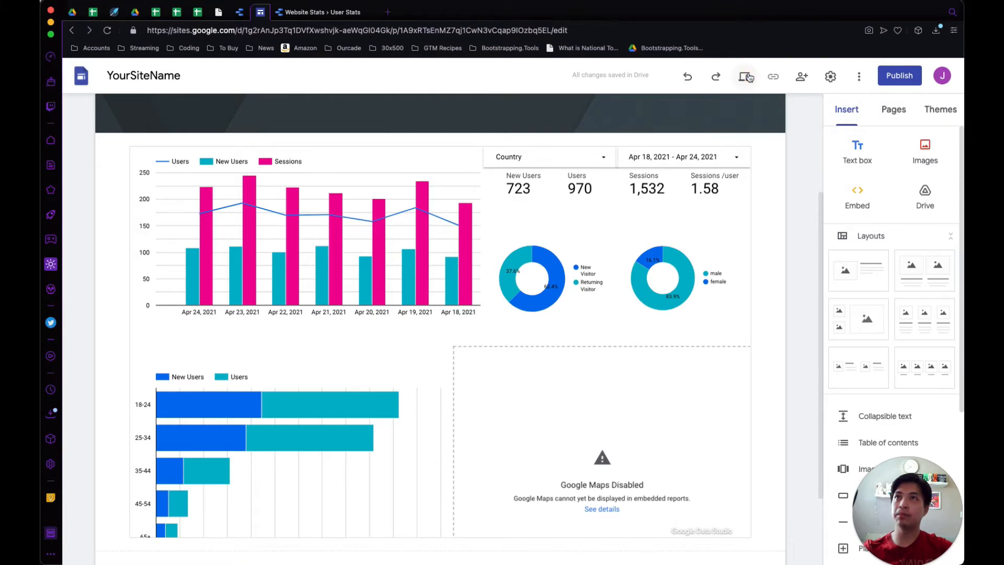
click(746, 77)
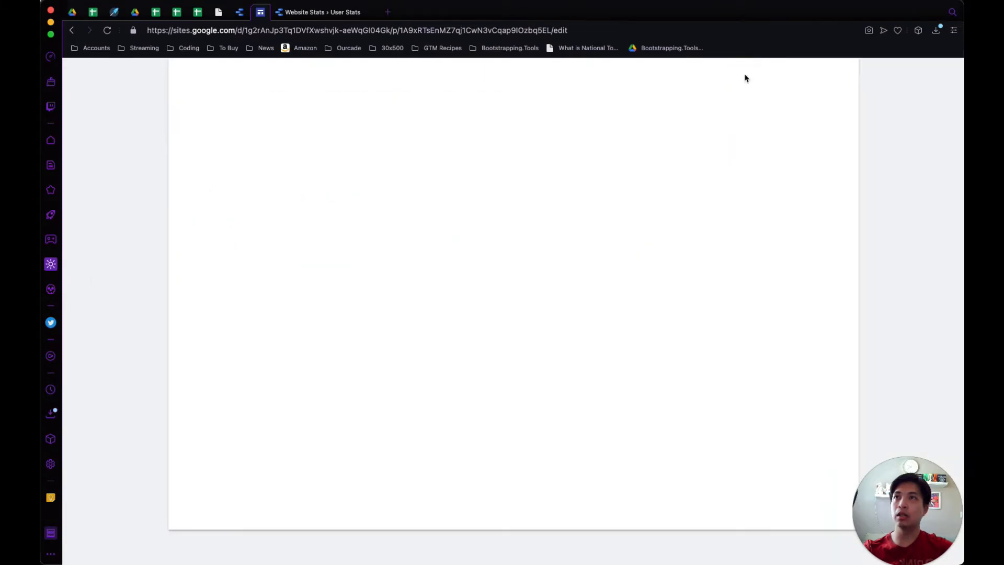
Set the embedded report's date range to the last 14 days in the preview and look over the refreshed charts.
scroll(902, 399, down, 2)
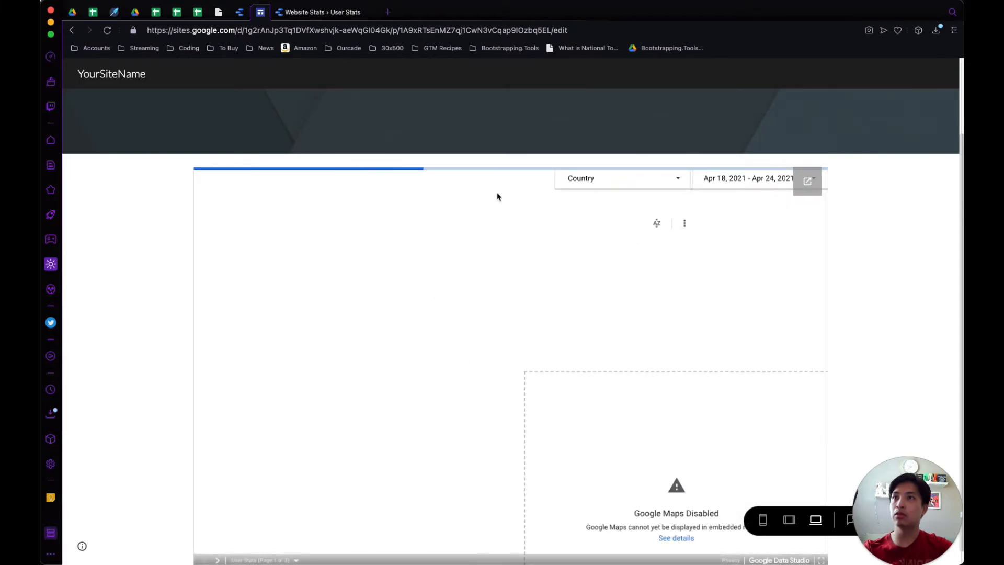
click(726, 180)
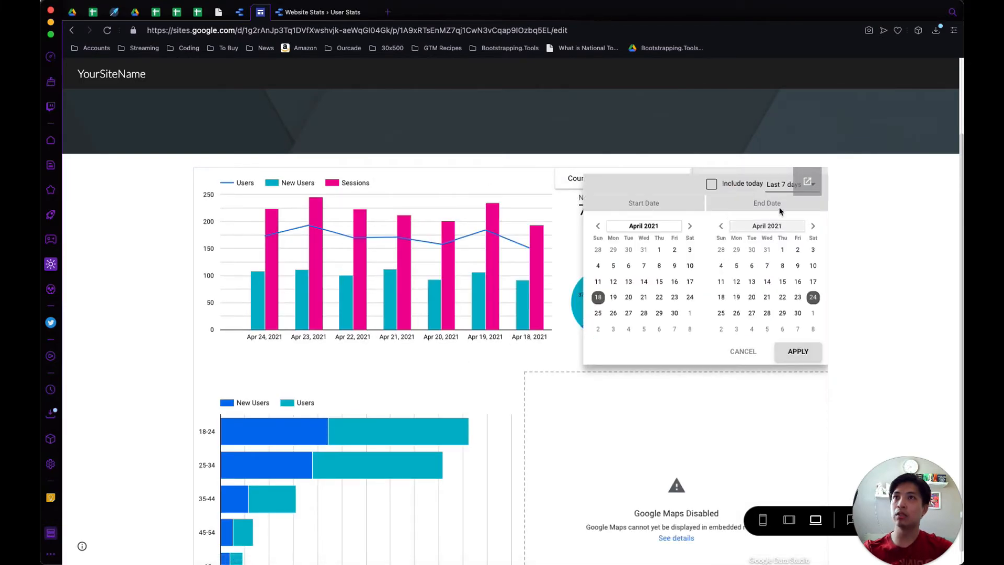
click(779, 187)
click(724, 212)
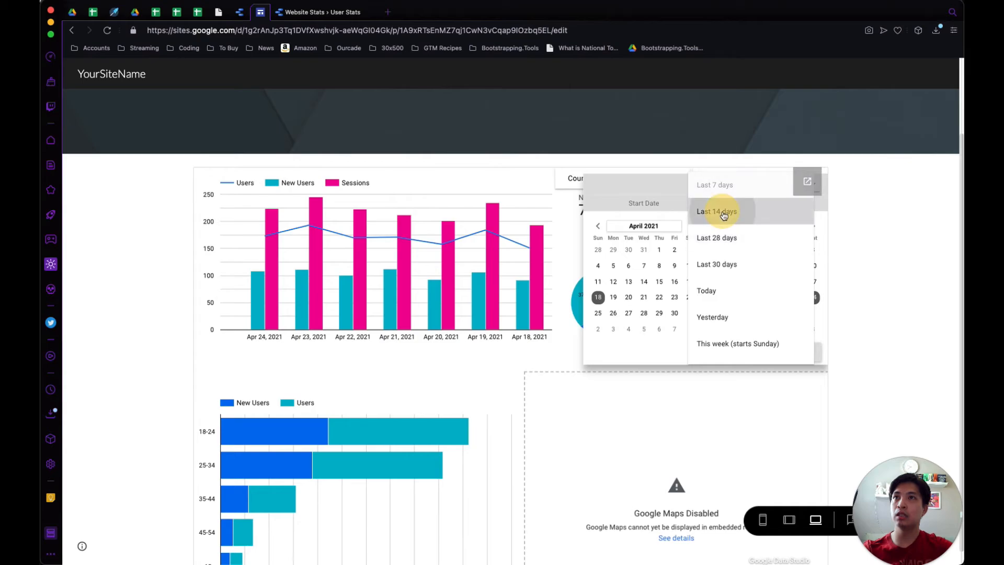
click(797, 354)
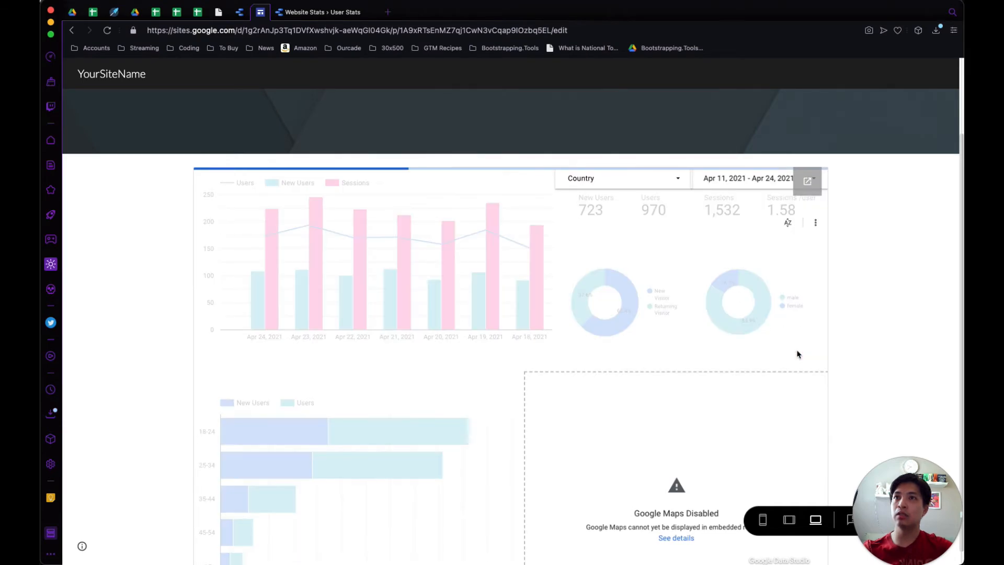
scroll(540, 362, down, 3)
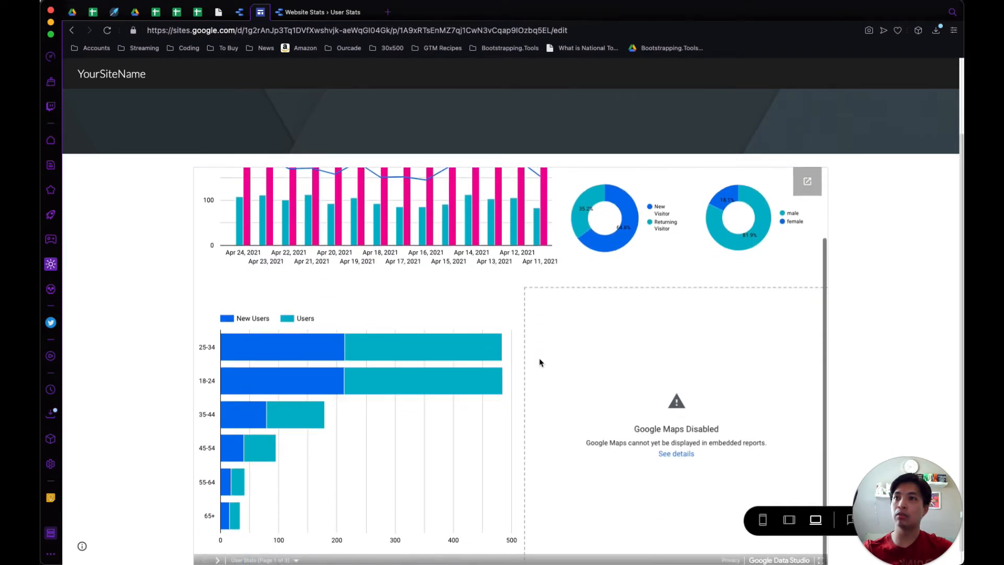
scroll(538, 360, up, 3)
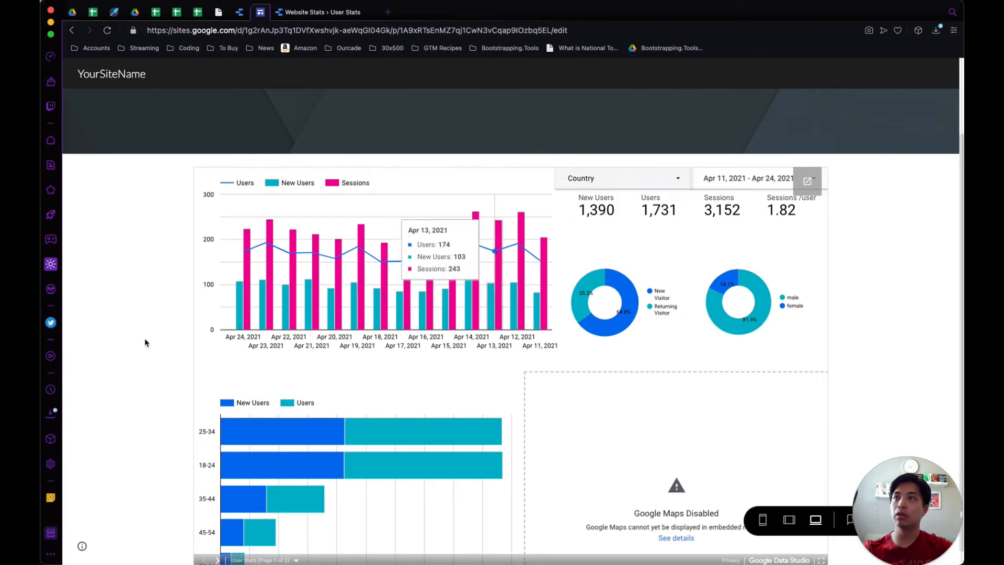
Go to the Page Stats page of the embedded report and look over its pageview chart and table.
scroll(510, 450, down, 1)
scroll(509, 450, down, 2)
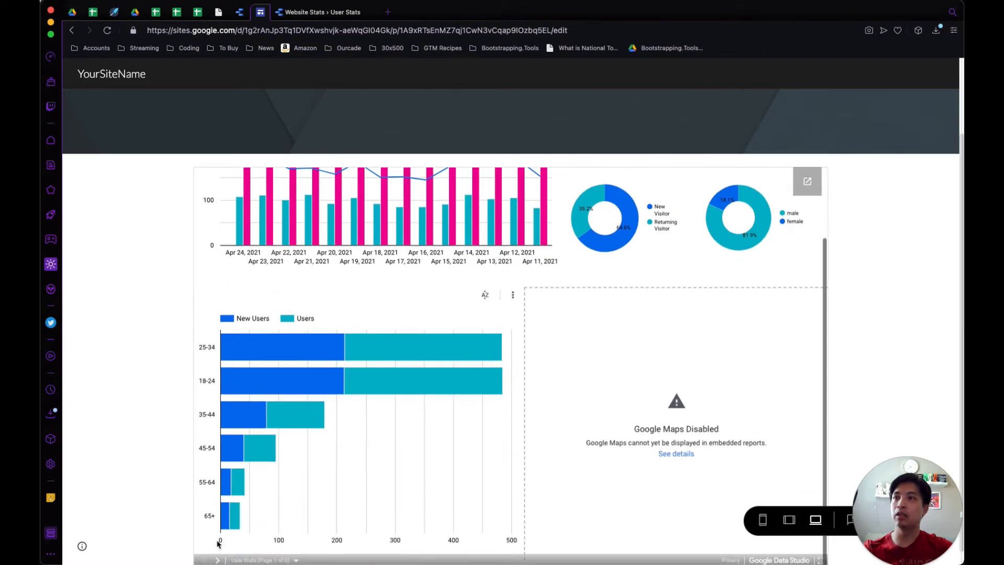
scroll(218, 547, down, 1)
click(218, 548)
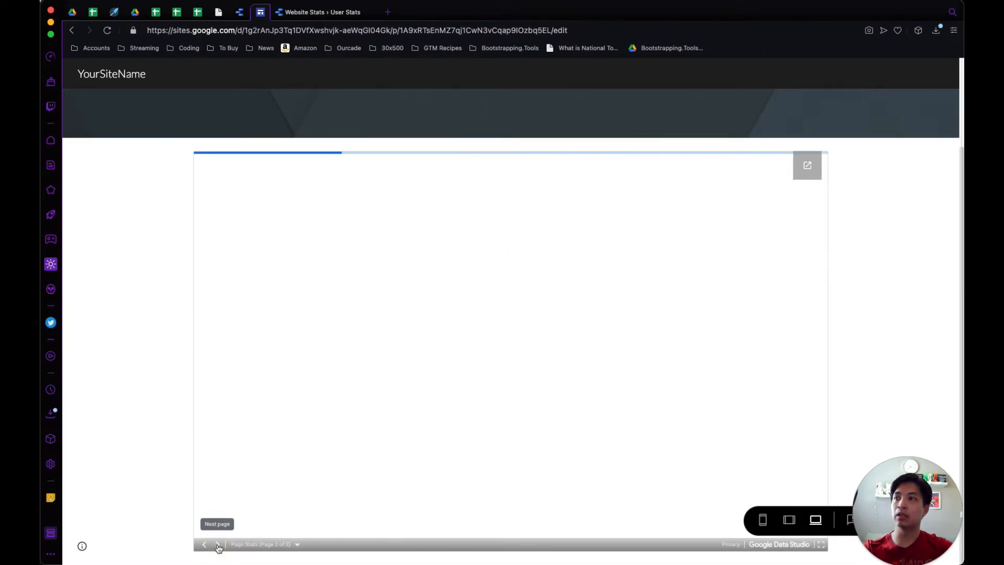
scroll(335, 418, up, 3)
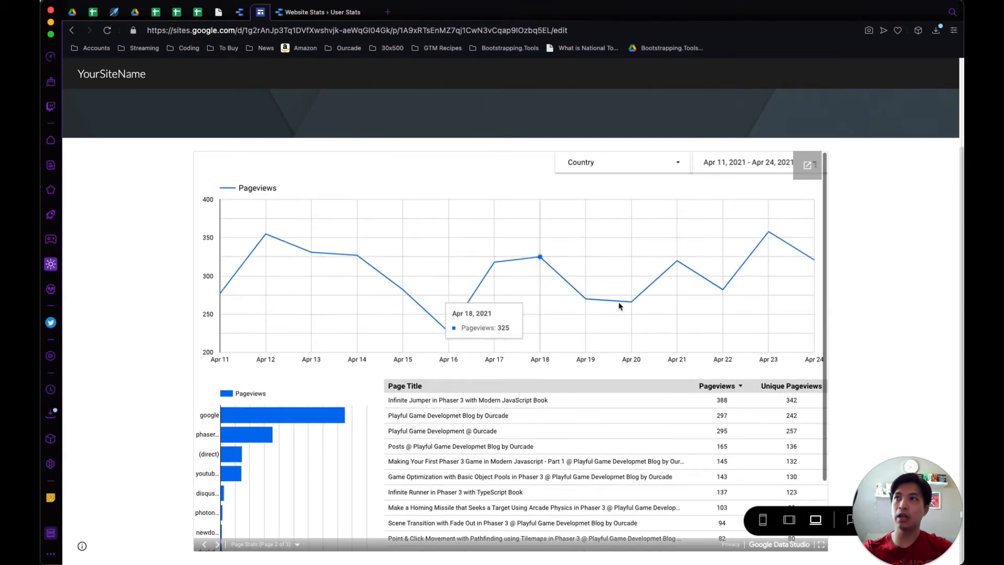
Return to the Website Stats report in Data Studio and review its sharing options and available download format.
click(300, 15)
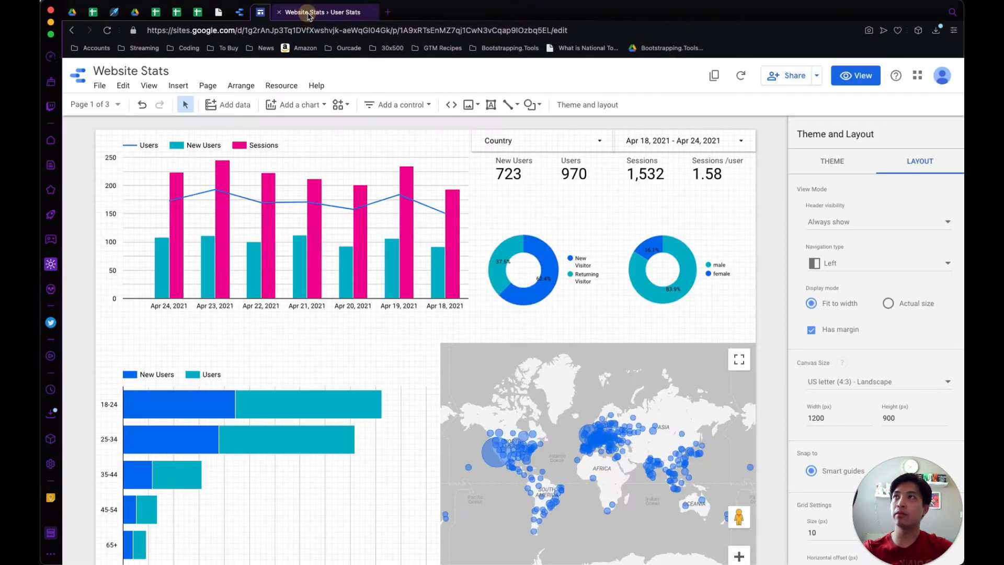
click(816, 75)
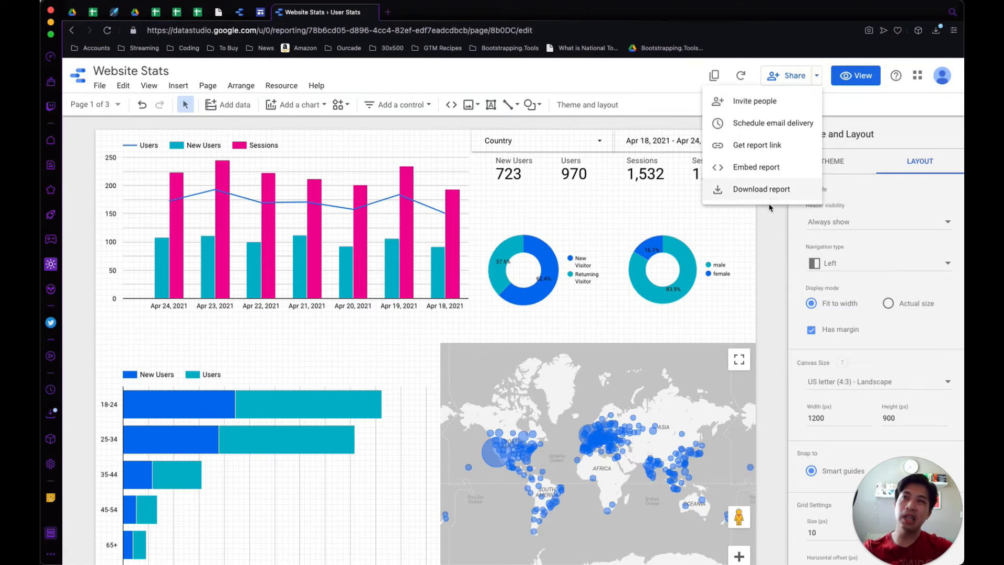
click(768, 246)
click(99, 85)
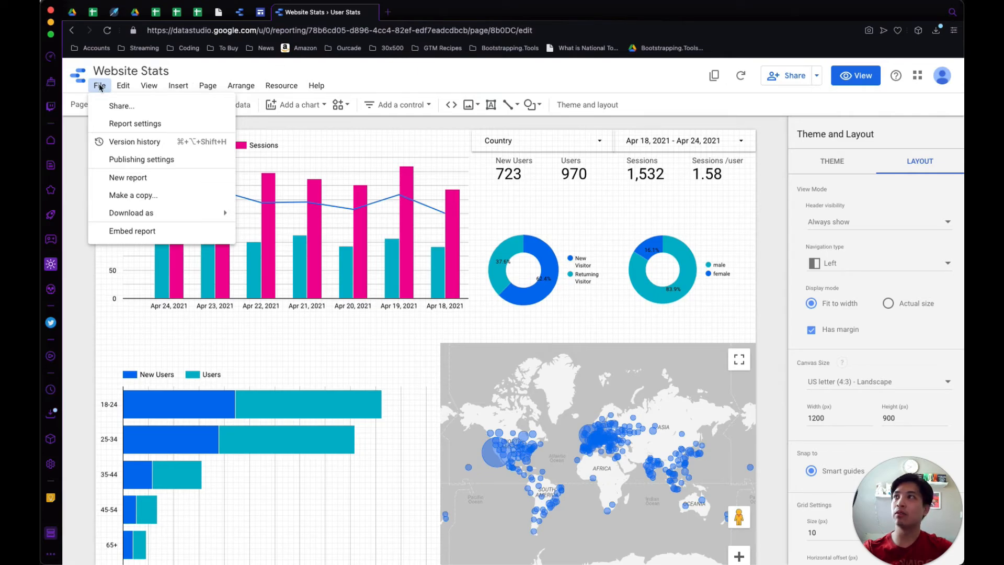
mouse_move(160, 221)
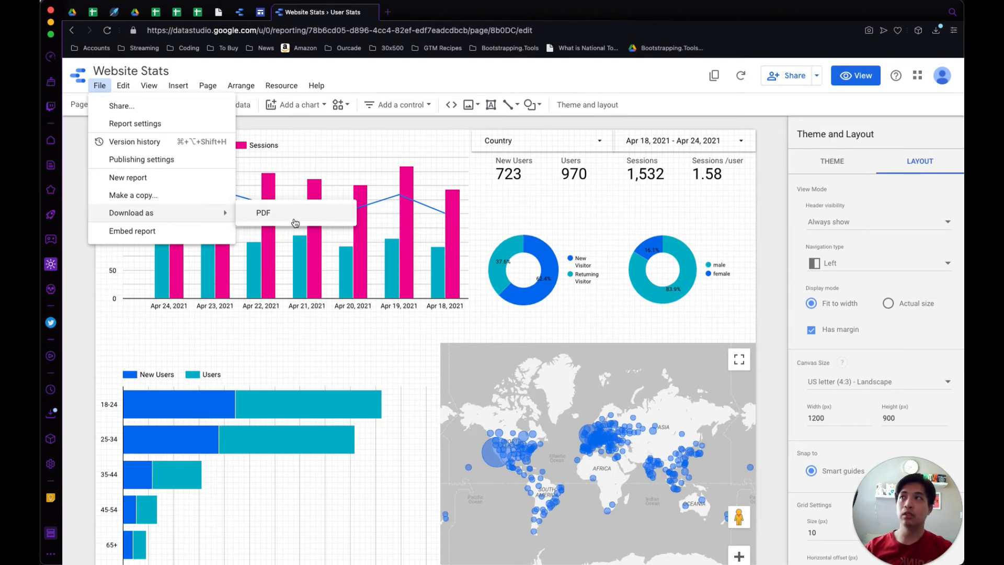
click(709, 128)
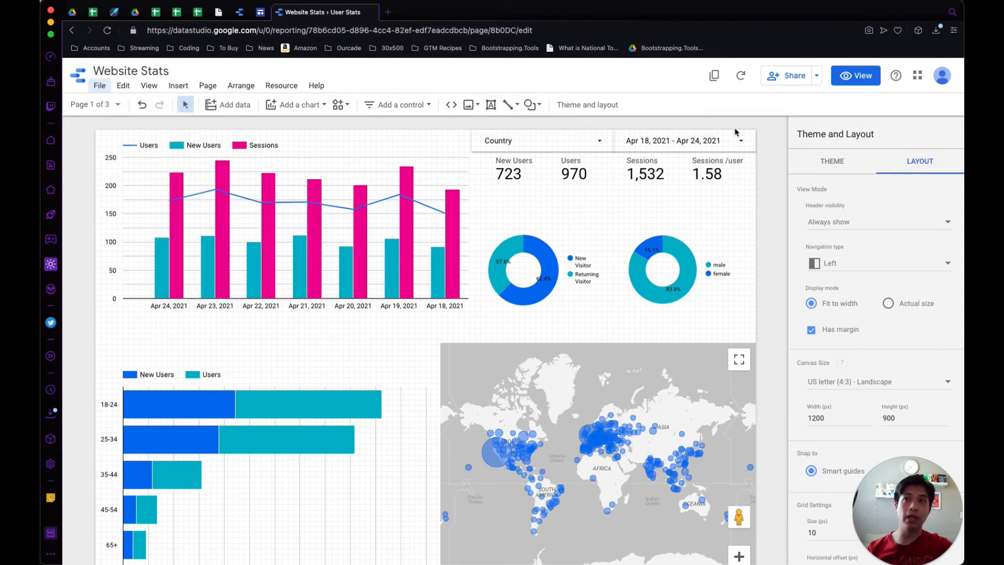